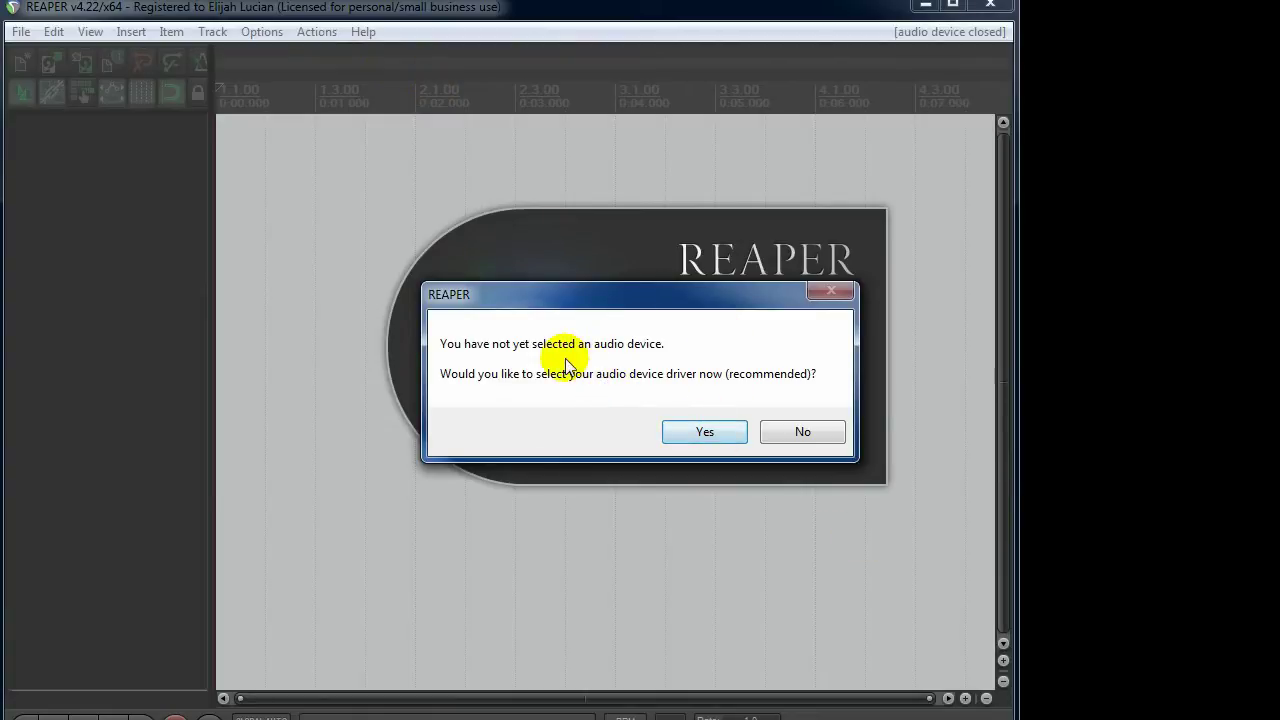
# Step: Agree to choose an audio device now and look over the input device list
pyautogui.click(699, 429)
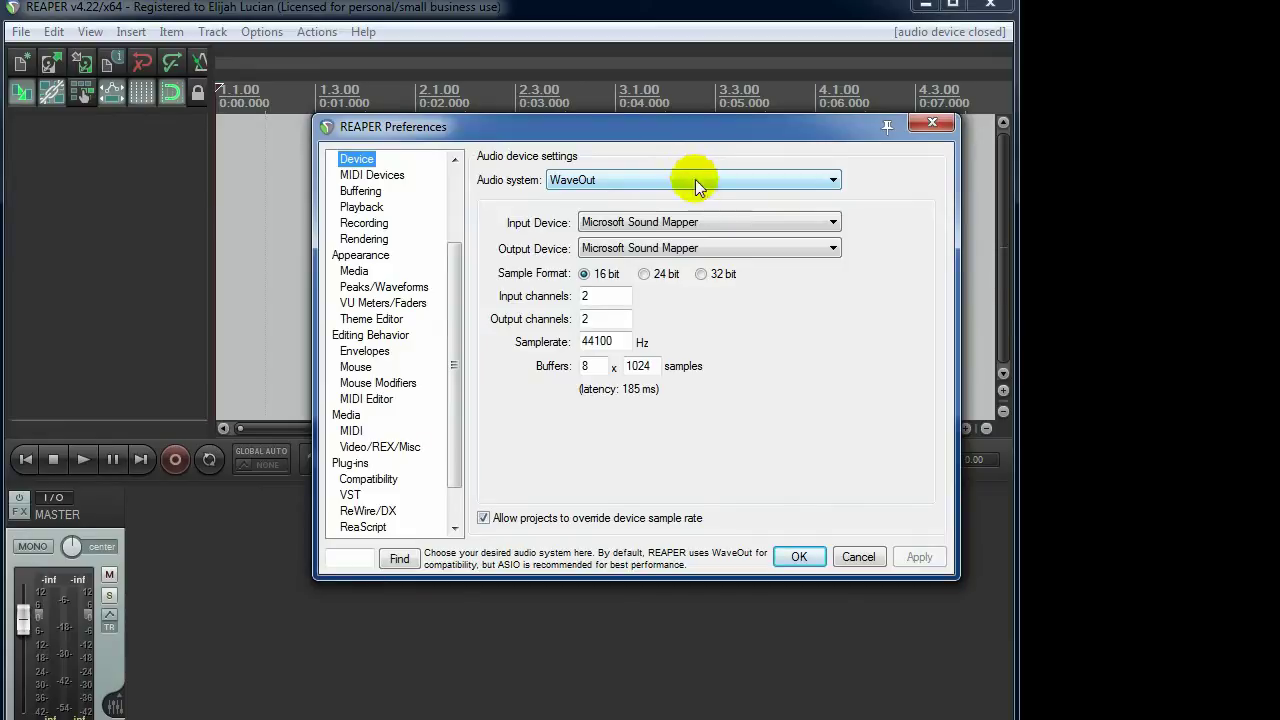
pyautogui.click(707, 221)
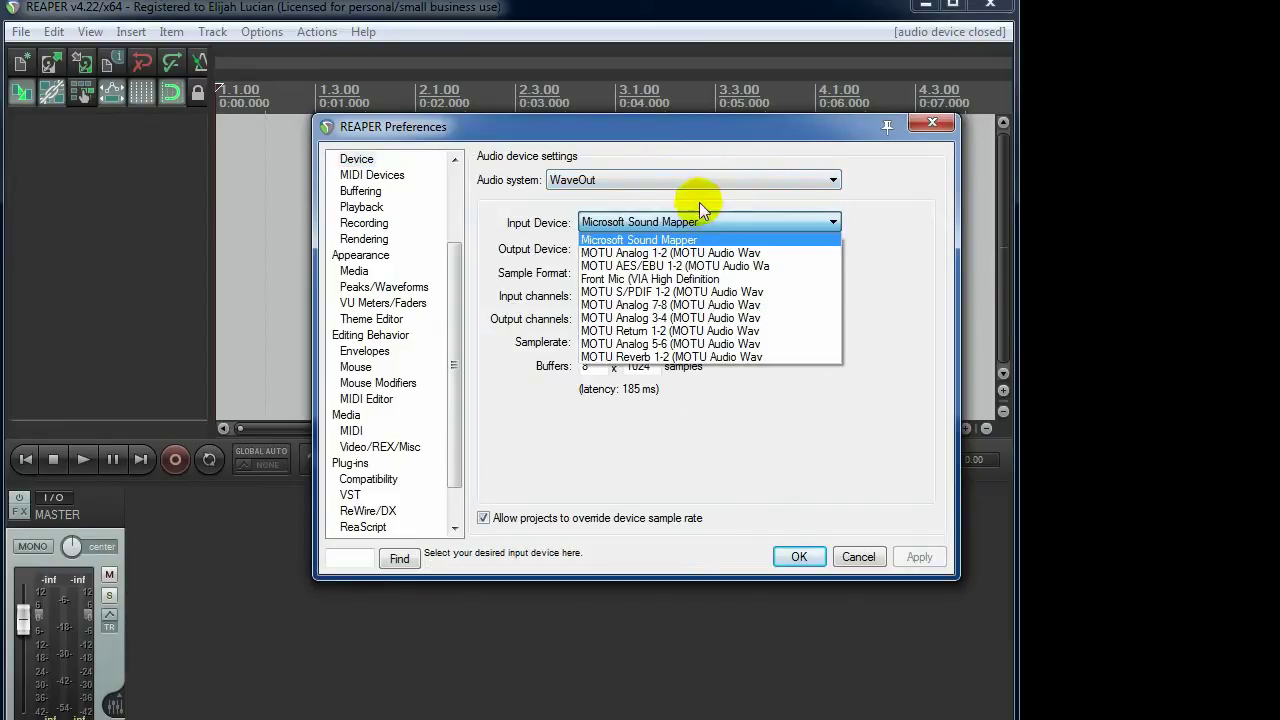
pyautogui.click(695, 179)
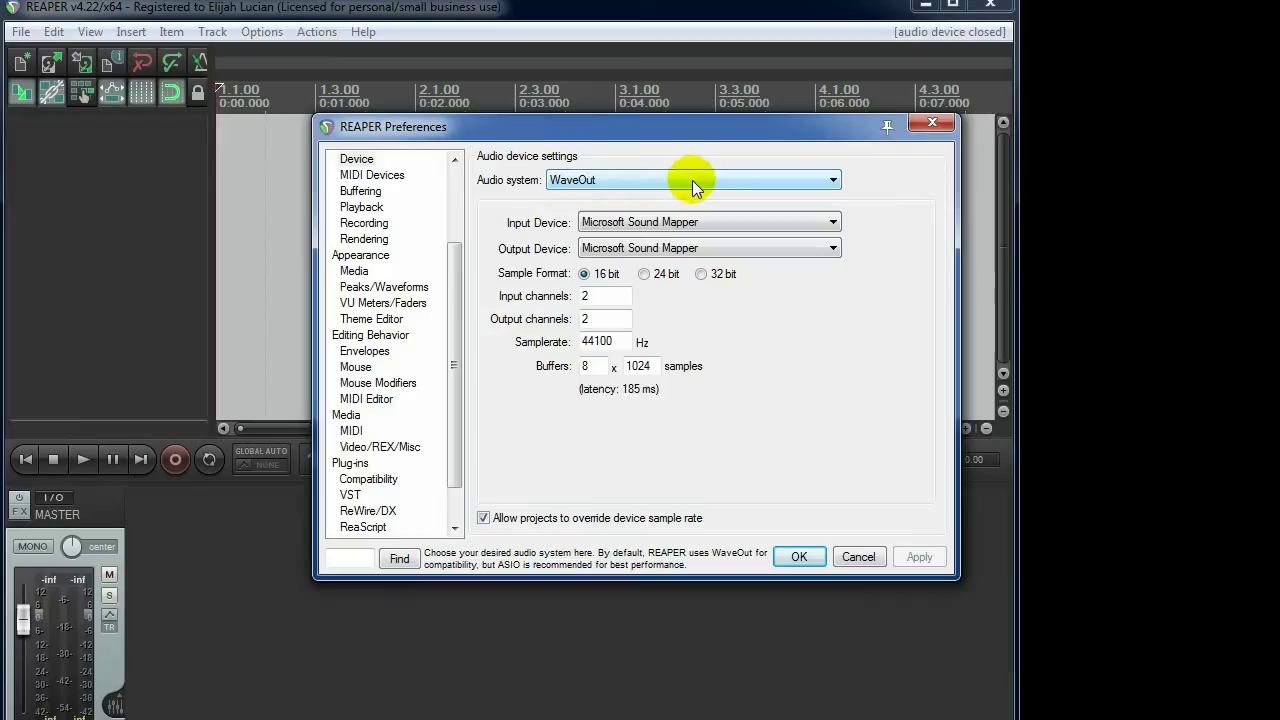
# Step: Try ASIO and WaveOut as the audio system, then settle on DirectSound
pyautogui.click(692, 180)
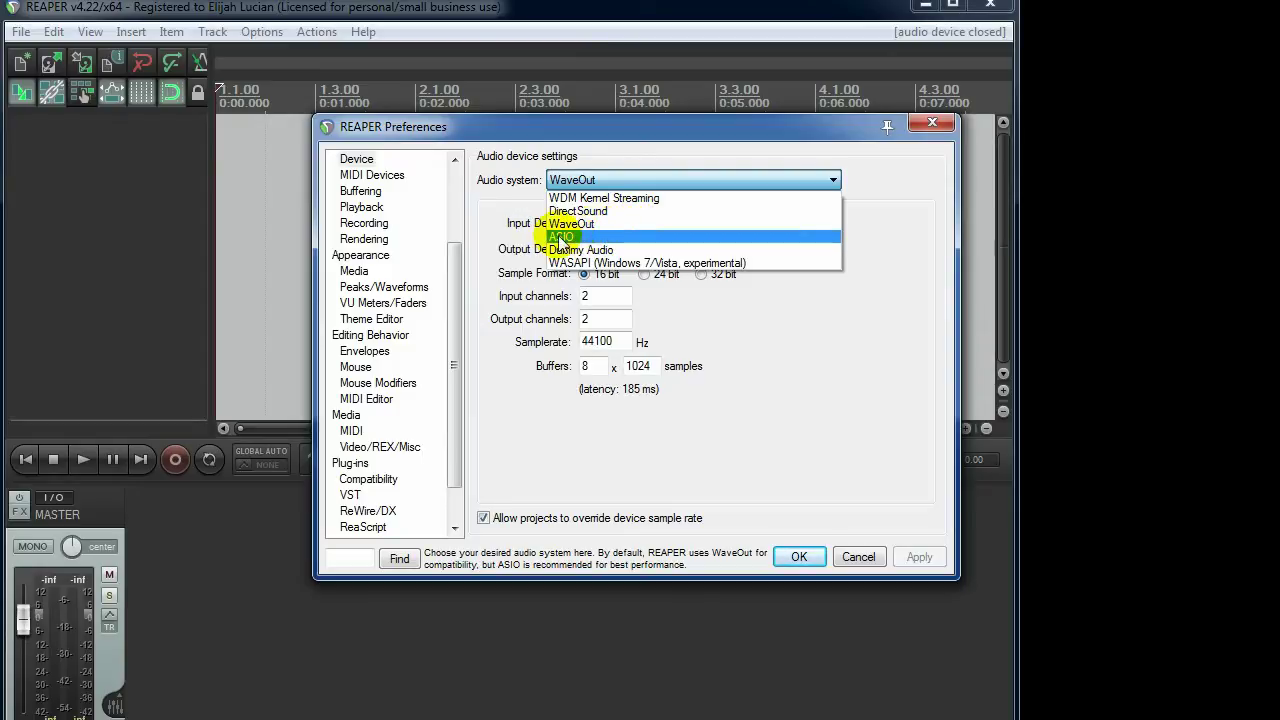
pyautogui.click(631, 236)
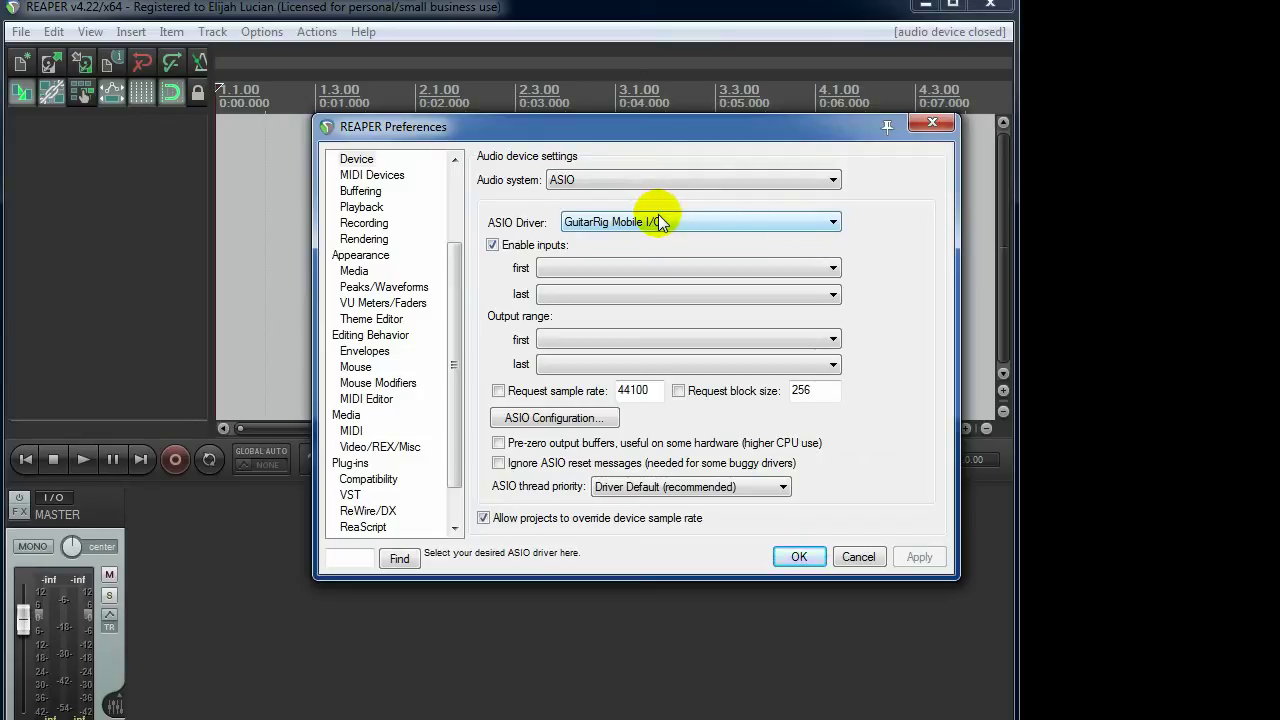
pyautogui.click(659, 222)
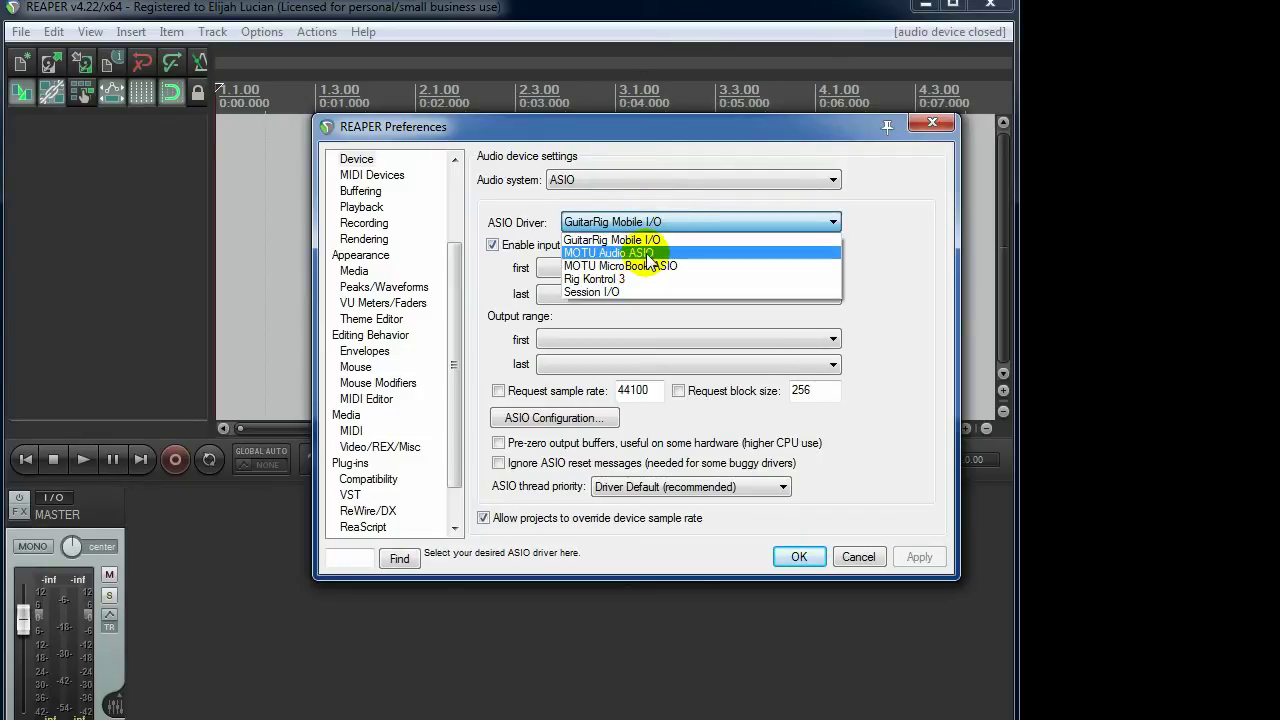
pyautogui.click(523, 178)
pyautogui.click(600, 184)
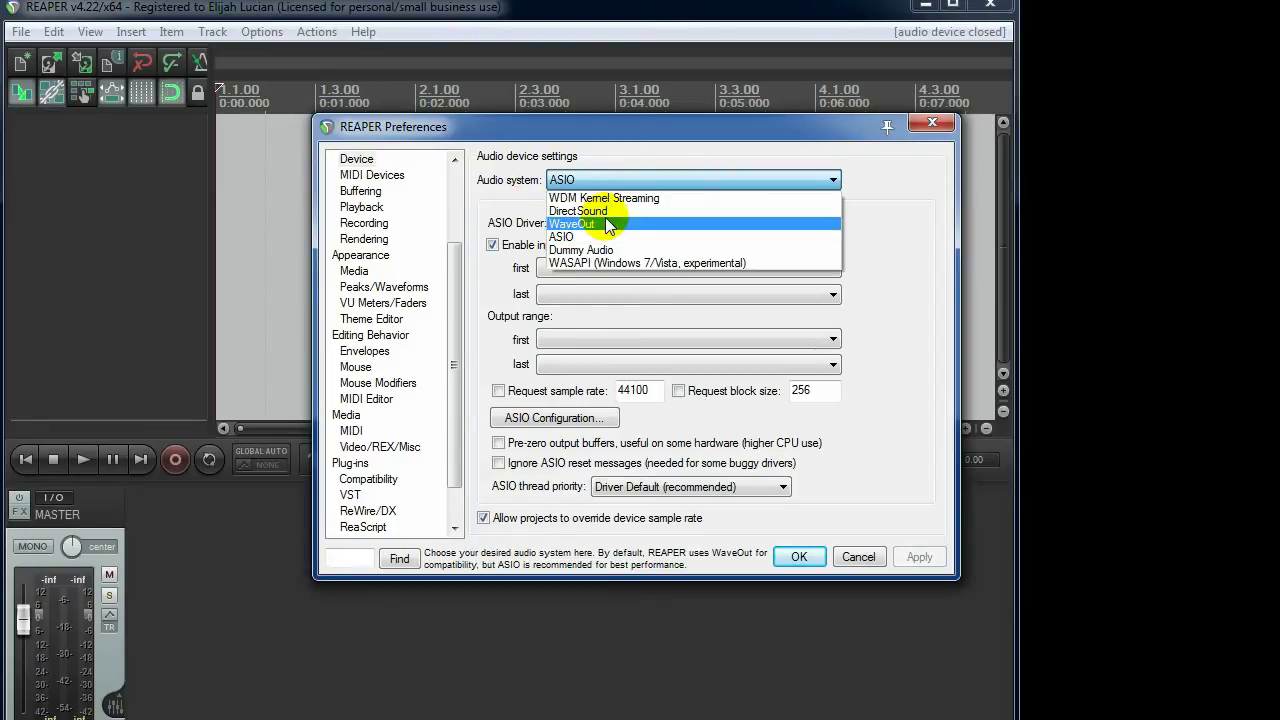
pyautogui.click(603, 224)
pyautogui.click(617, 180)
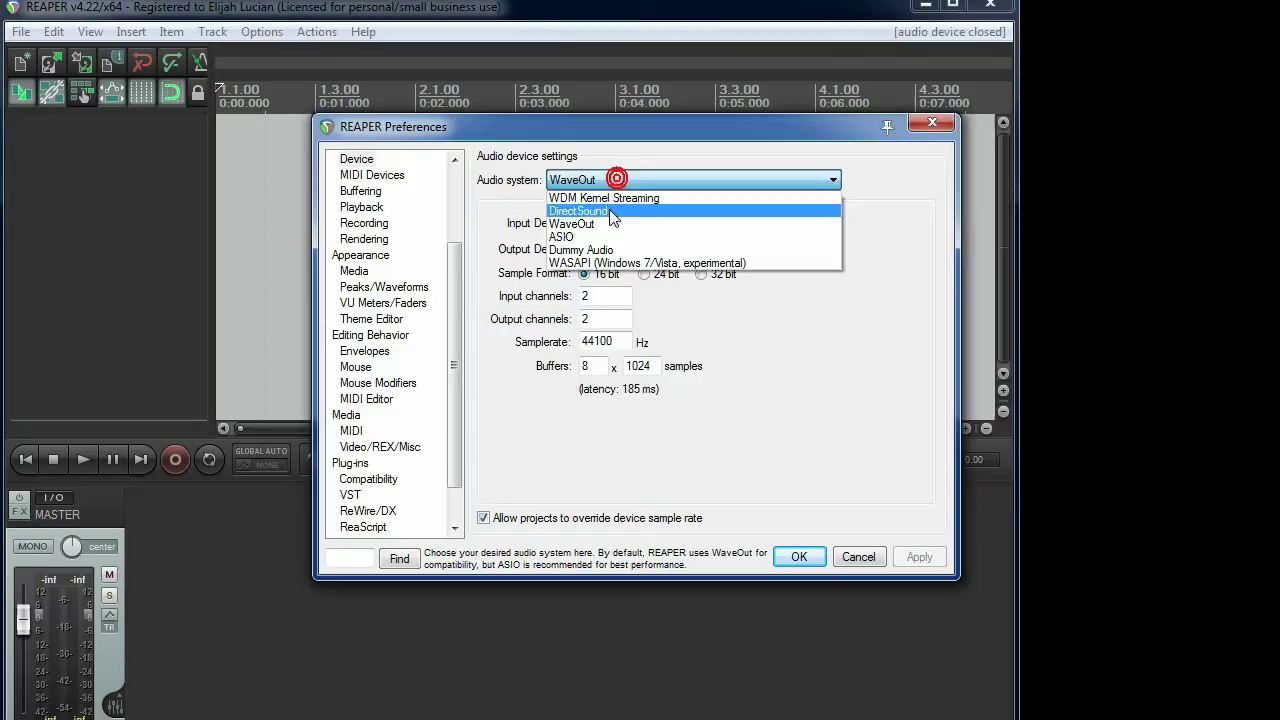
pyautogui.click(610, 211)
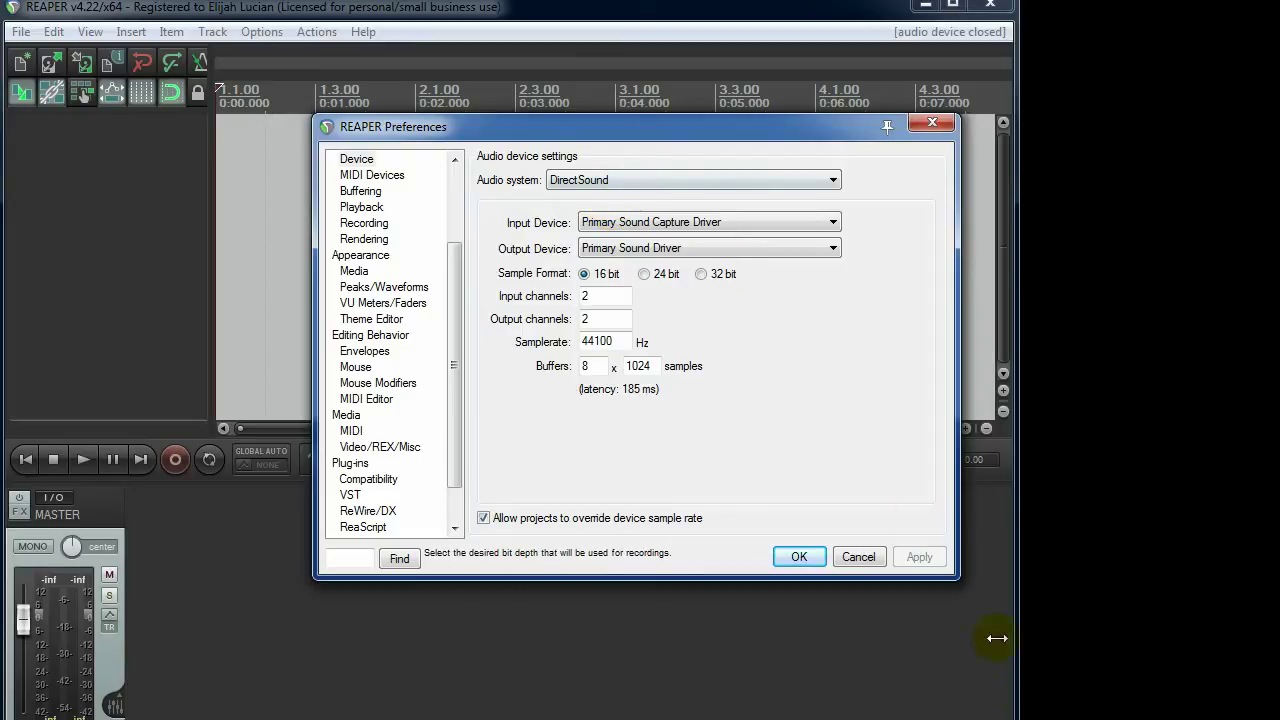
# Step: Maximize the REAPER main window behind the open Preferences dialog
pyautogui.press('super+Up')
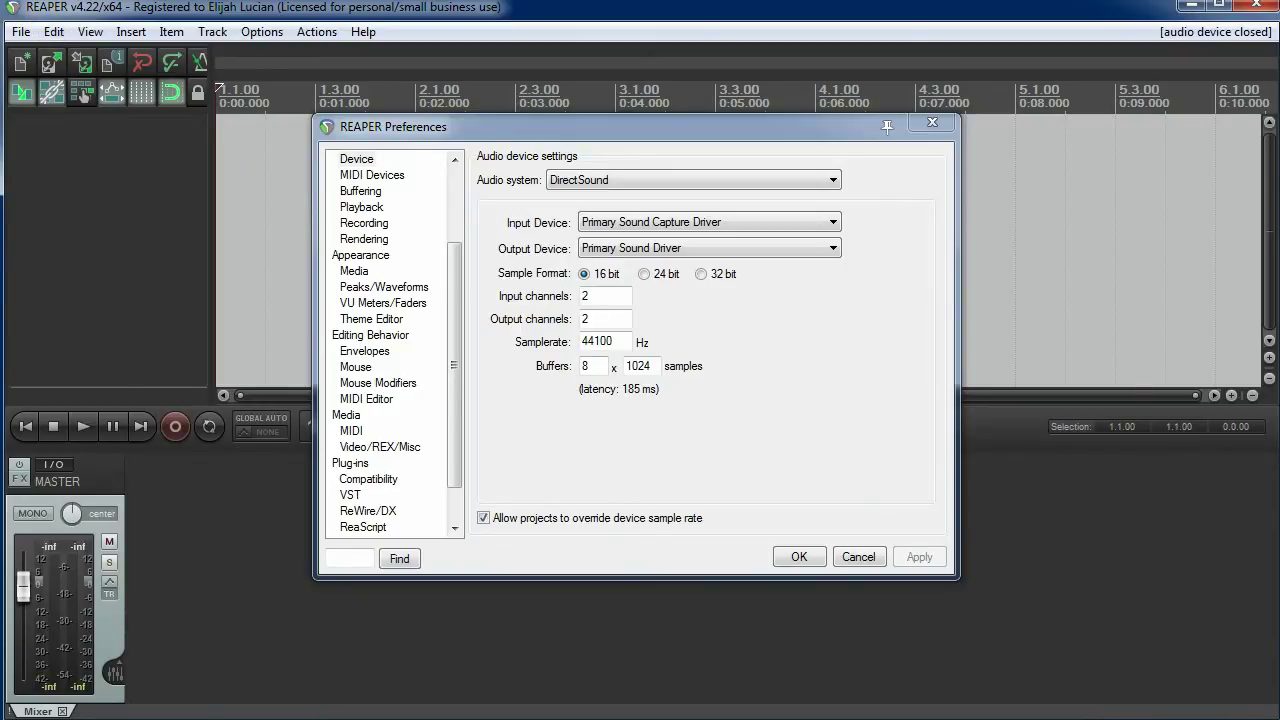
pyautogui.rightClick(75, 719)
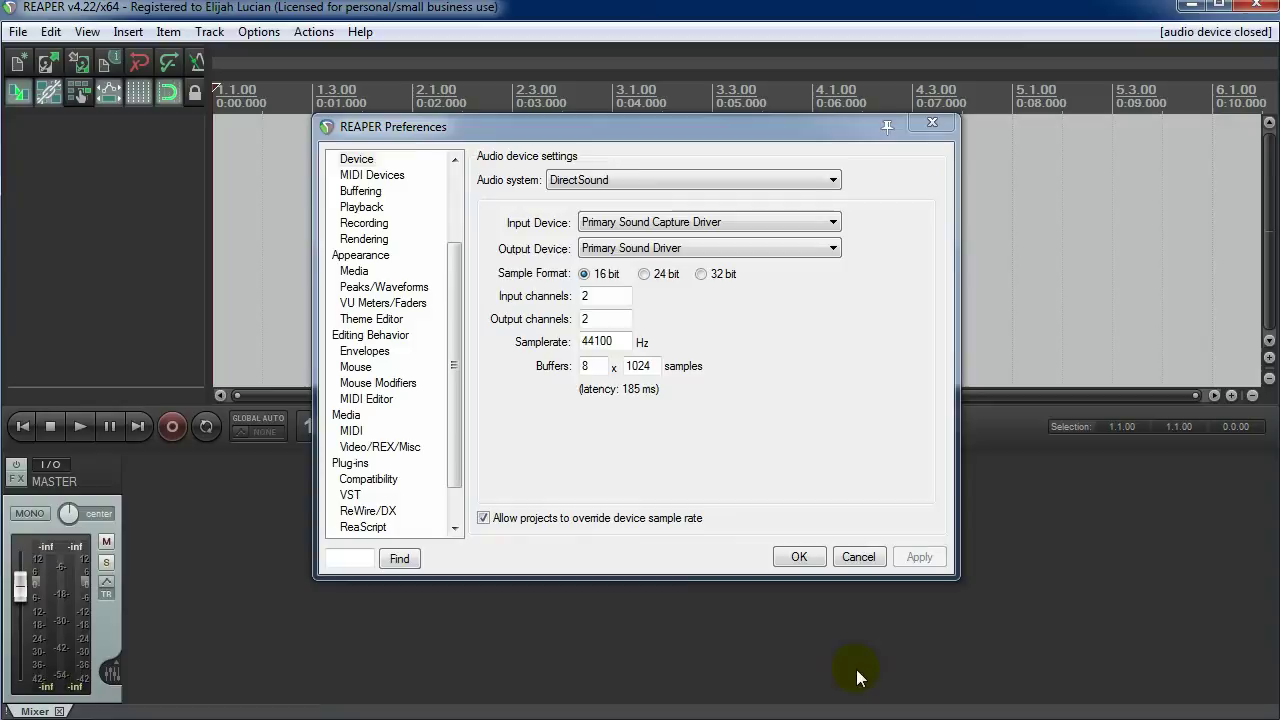
# Step: Set the DirectSound input to Front Mic and the output to Speakers (VIA High Definition Audio)
pyautogui.click(688, 224)
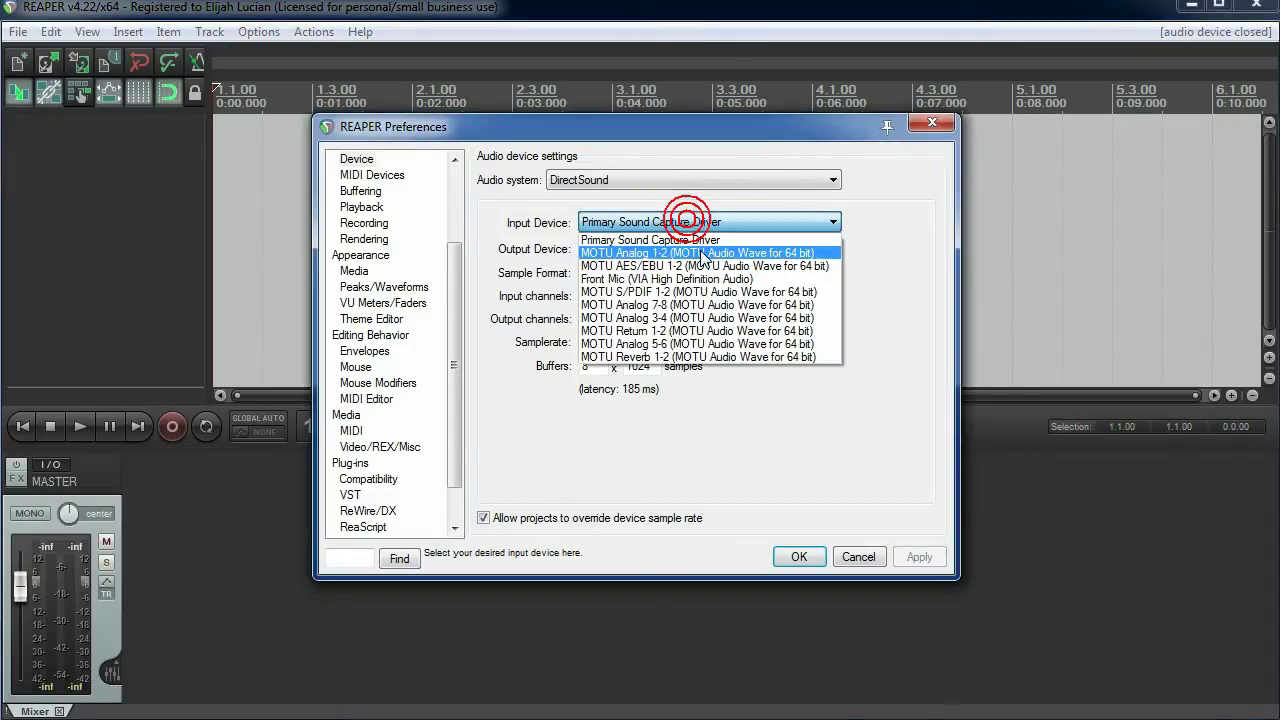
pyautogui.click(700, 250)
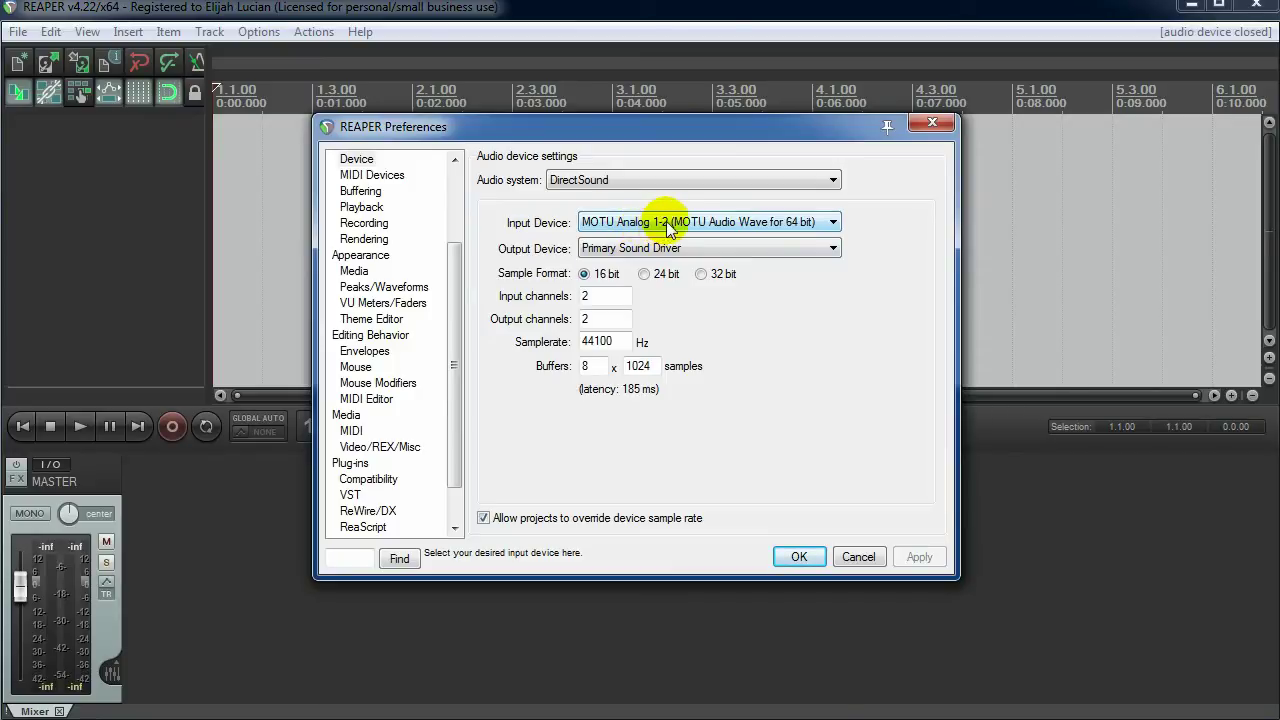
pyautogui.click(668, 224)
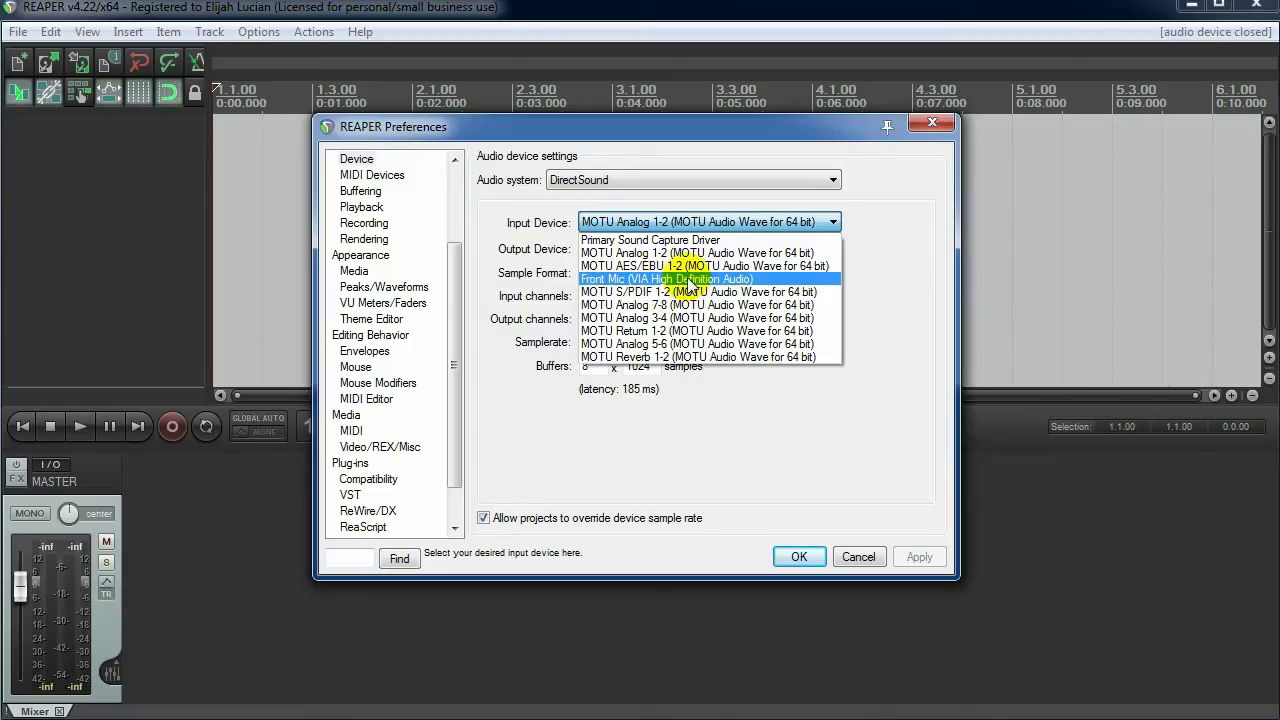
pyautogui.click(690, 280)
pyautogui.click(635, 249)
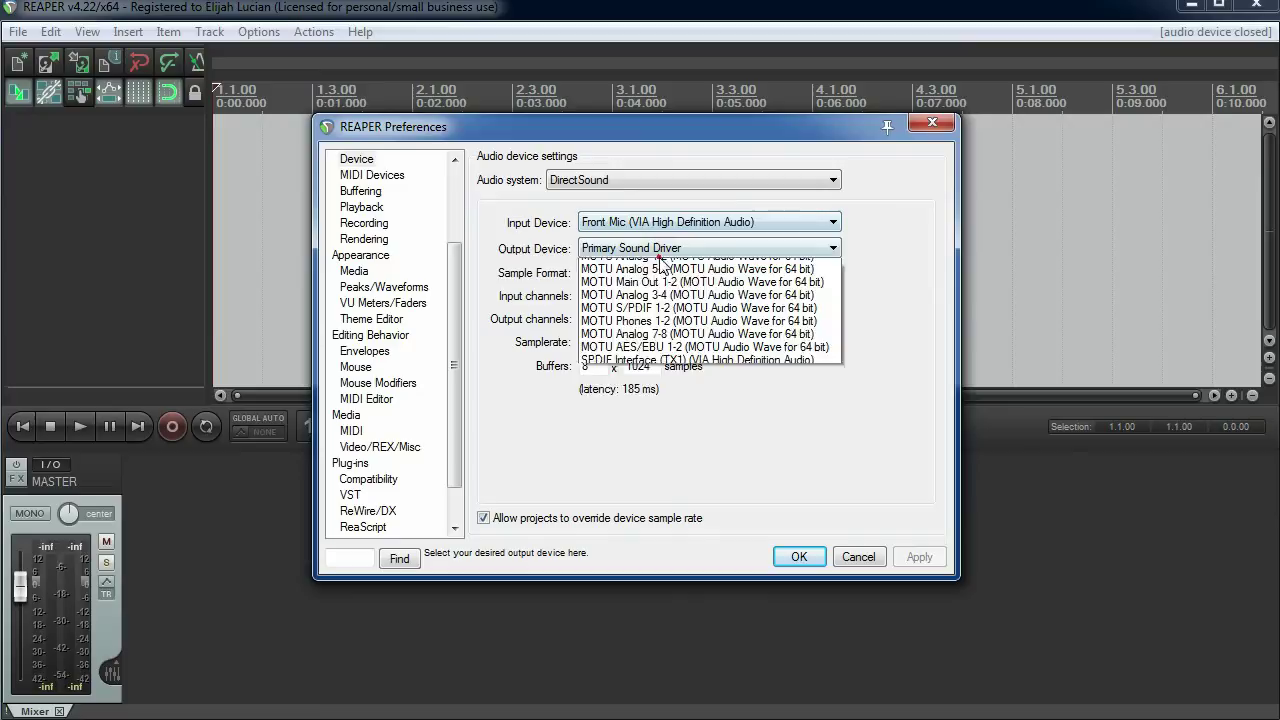
pyautogui.click(662, 260)
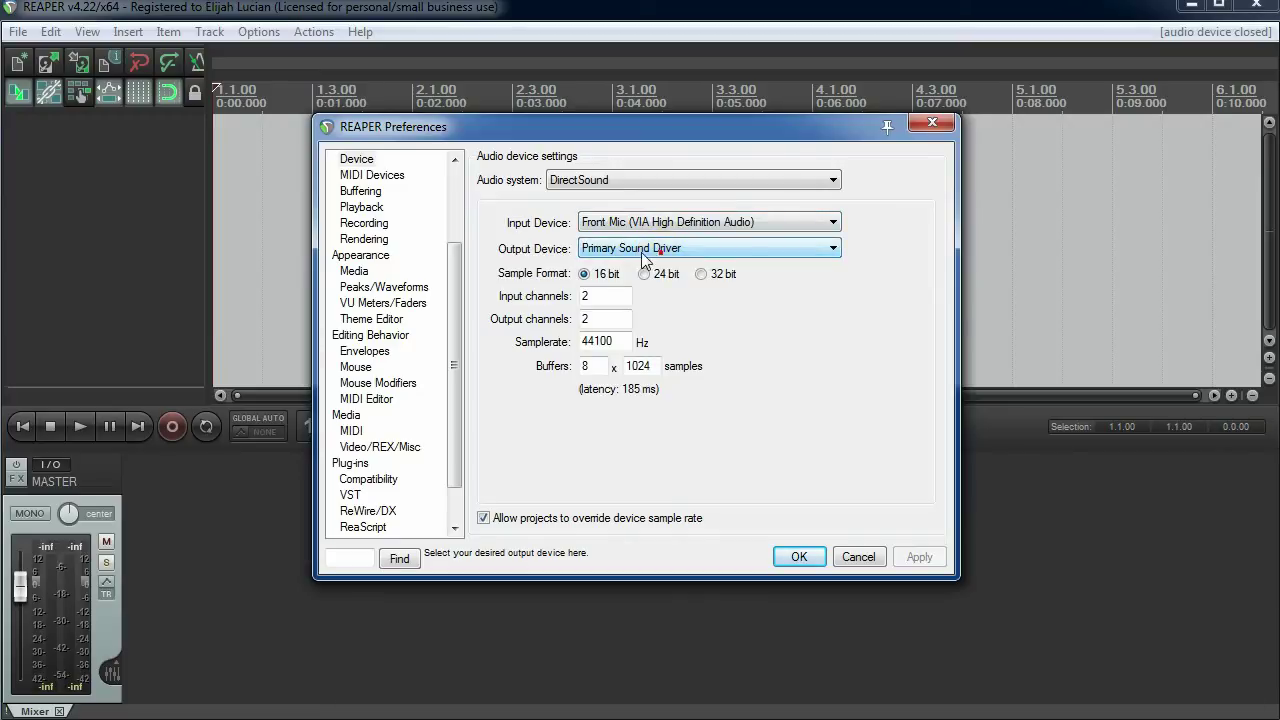
pyautogui.click(652, 250)
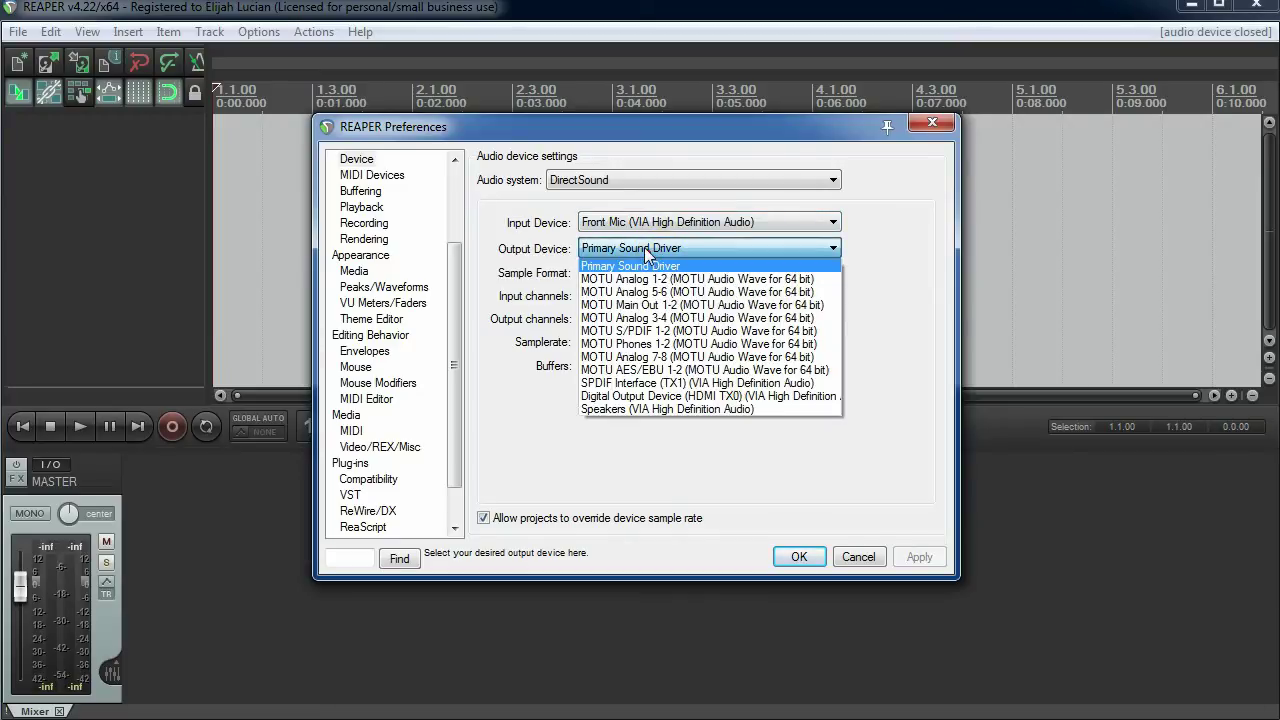
pyautogui.click(680, 412)
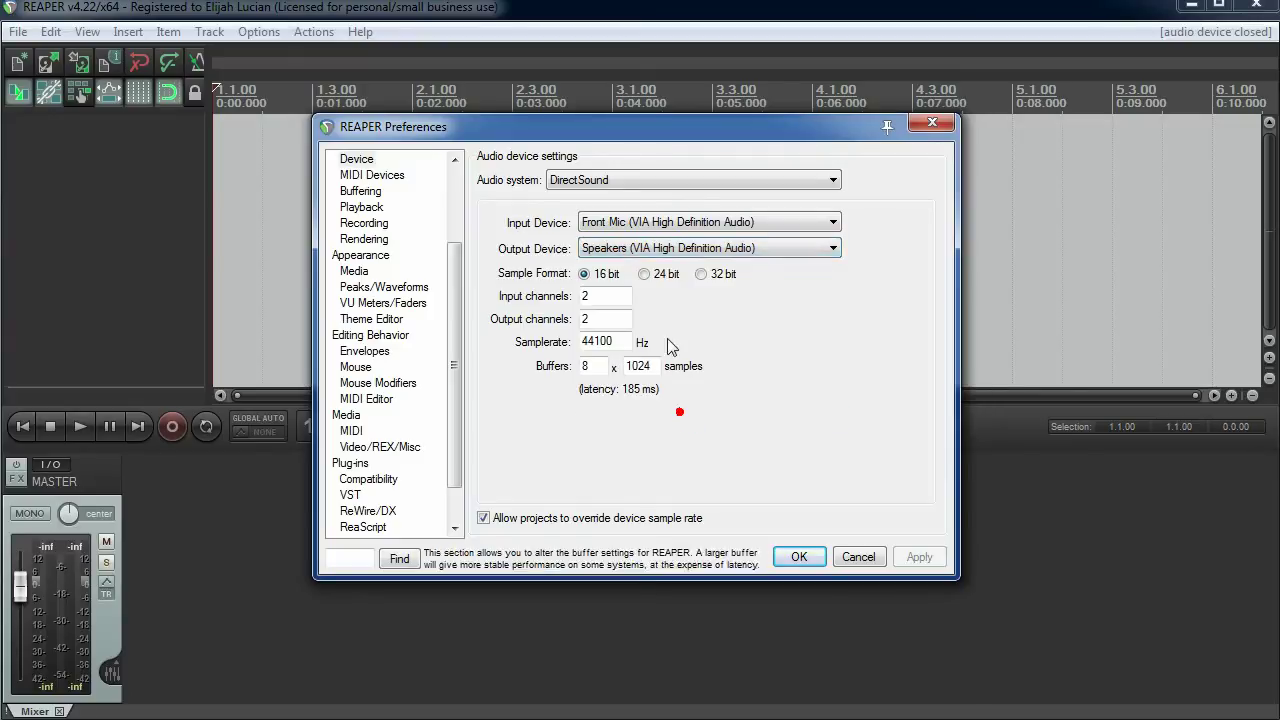
# Step: Cycle through ASIO and WaveOut, return to DirectSound, and select the 1024-sample buffer size
pyautogui.click(660, 222)
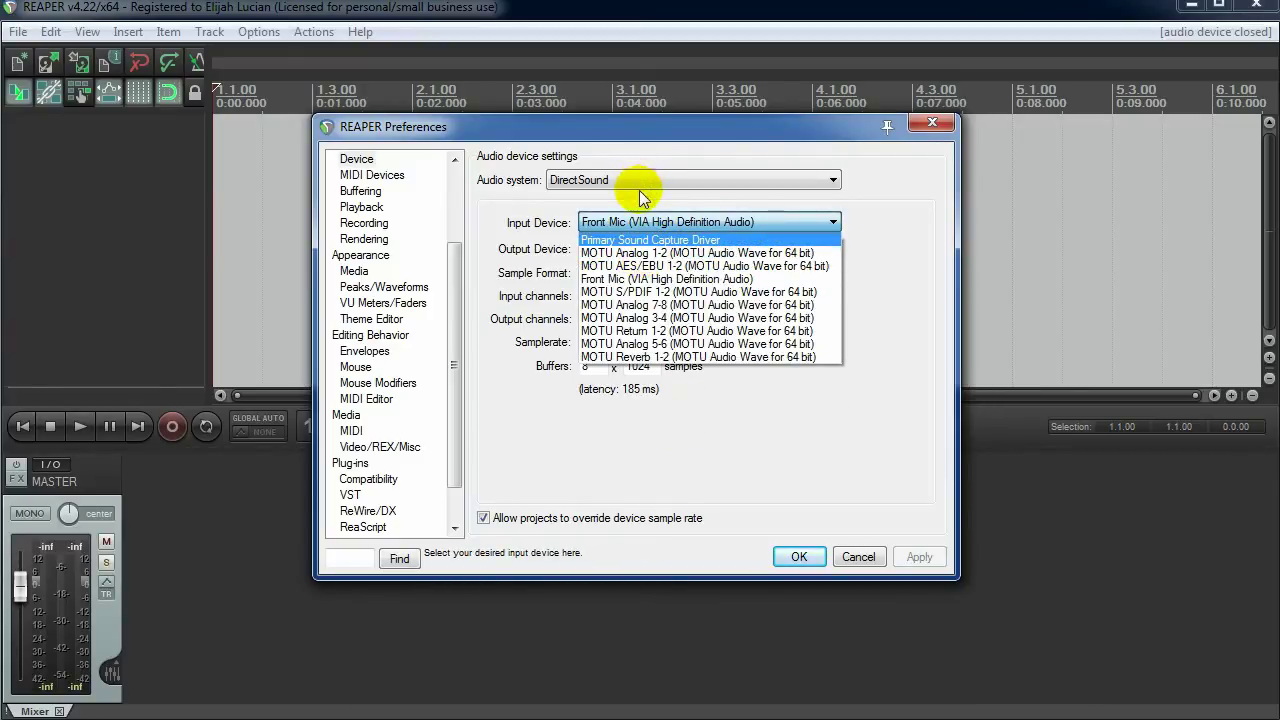
pyautogui.click(642, 181)
pyautogui.click(627, 224)
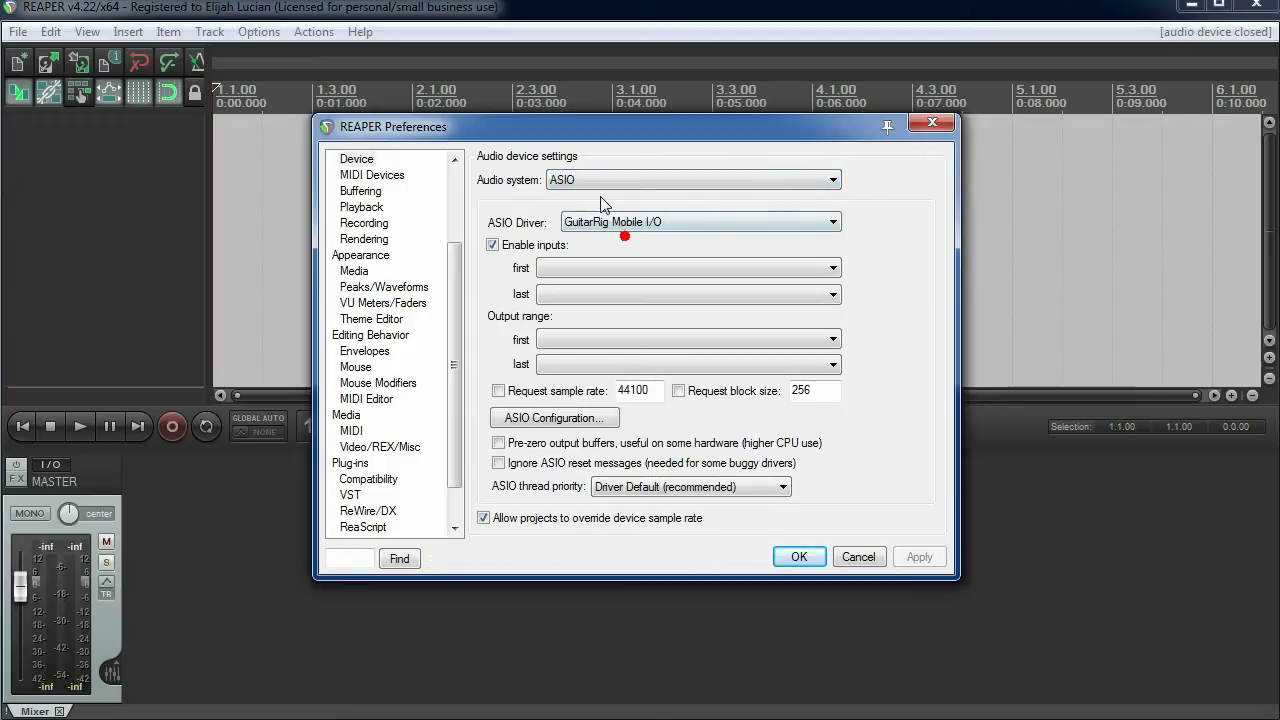
pyautogui.click(607, 264)
pyautogui.click(606, 260)
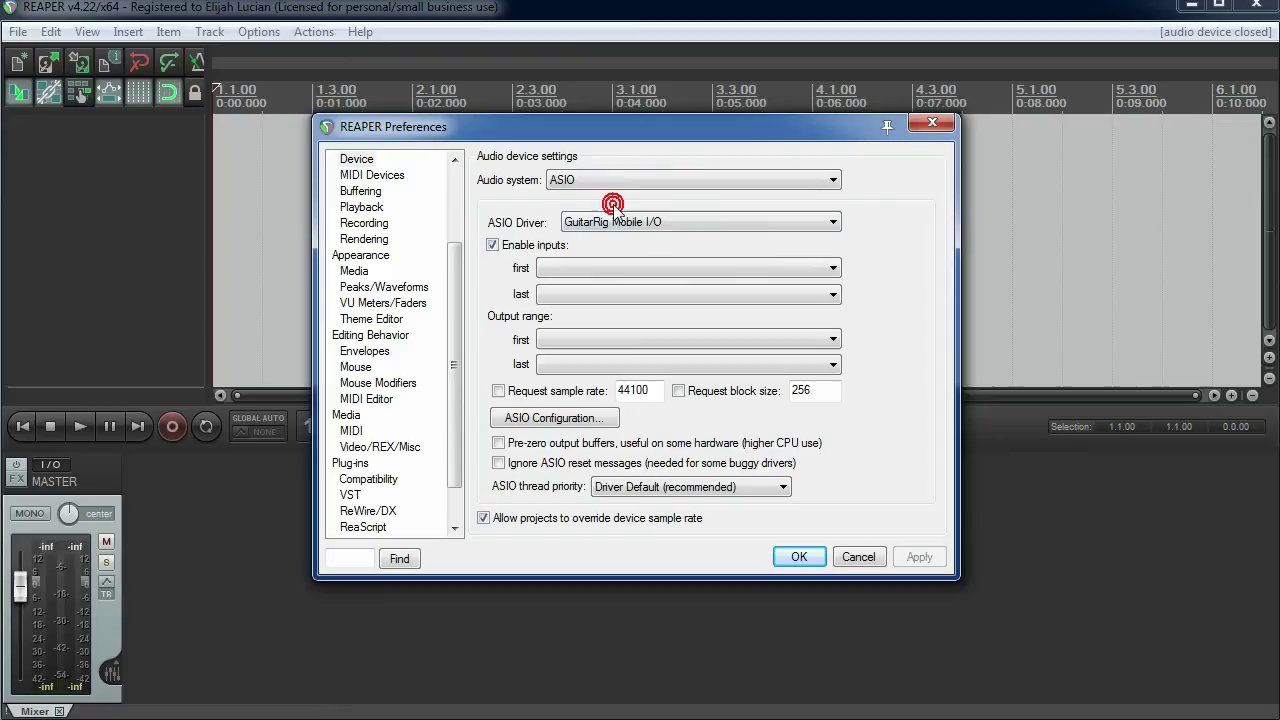
pyautogui.click(615, 181)
pyautogui.click(625, 219)
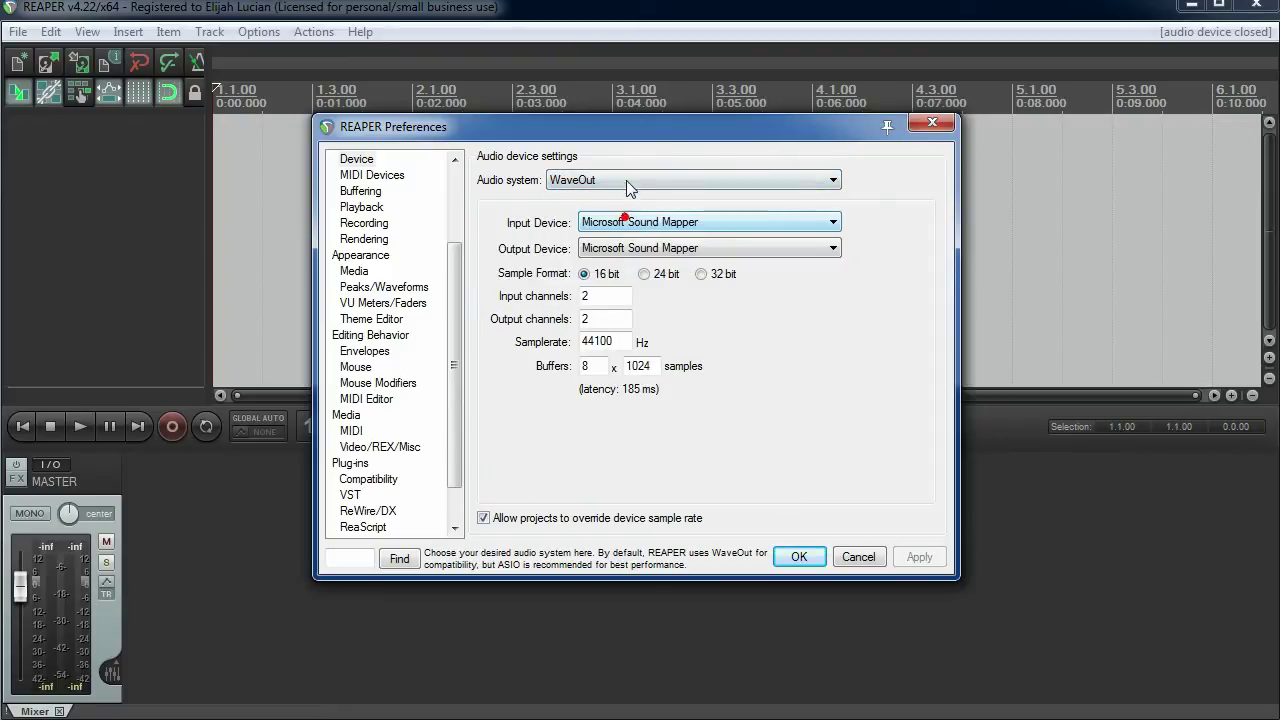
pyautogui.click(630, 181)
pyautogui.click(617, 210)
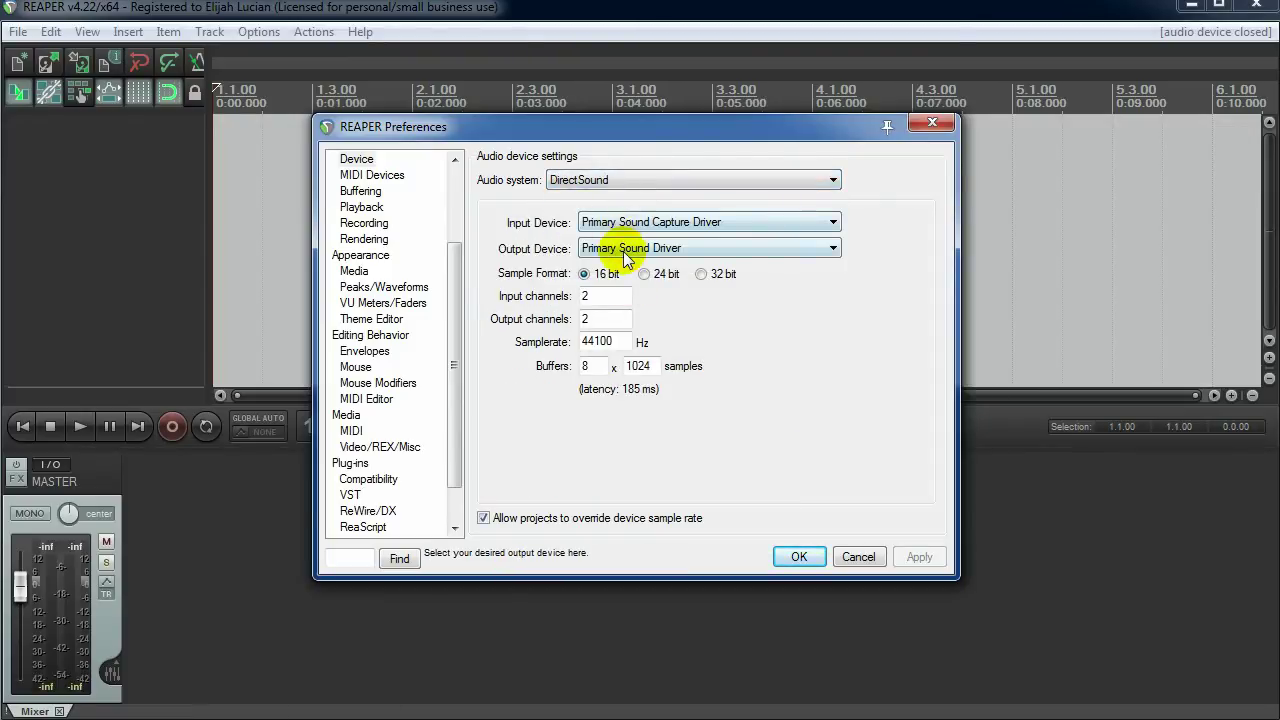
pyautogui.moveTo(652, 366); pyautogui.dragTo(624, 367)
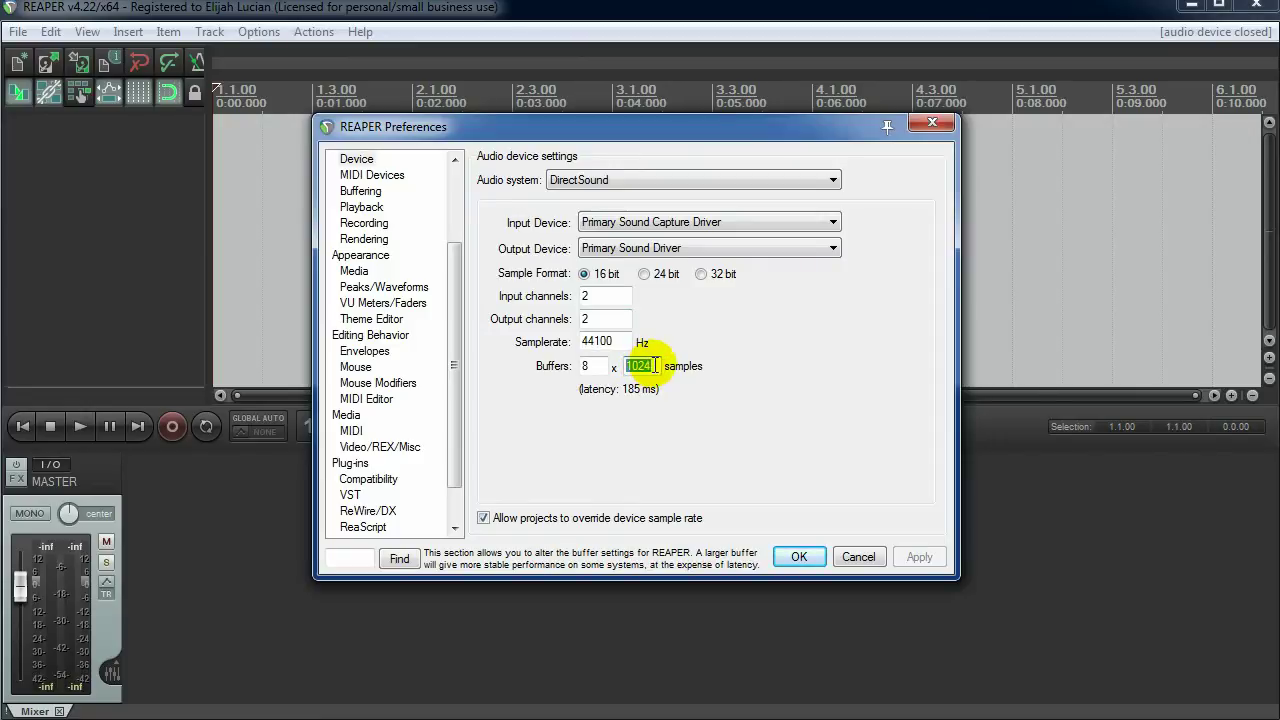
pyautogui.click(653, 367)
pyautogui.doubleClick(652, 366)
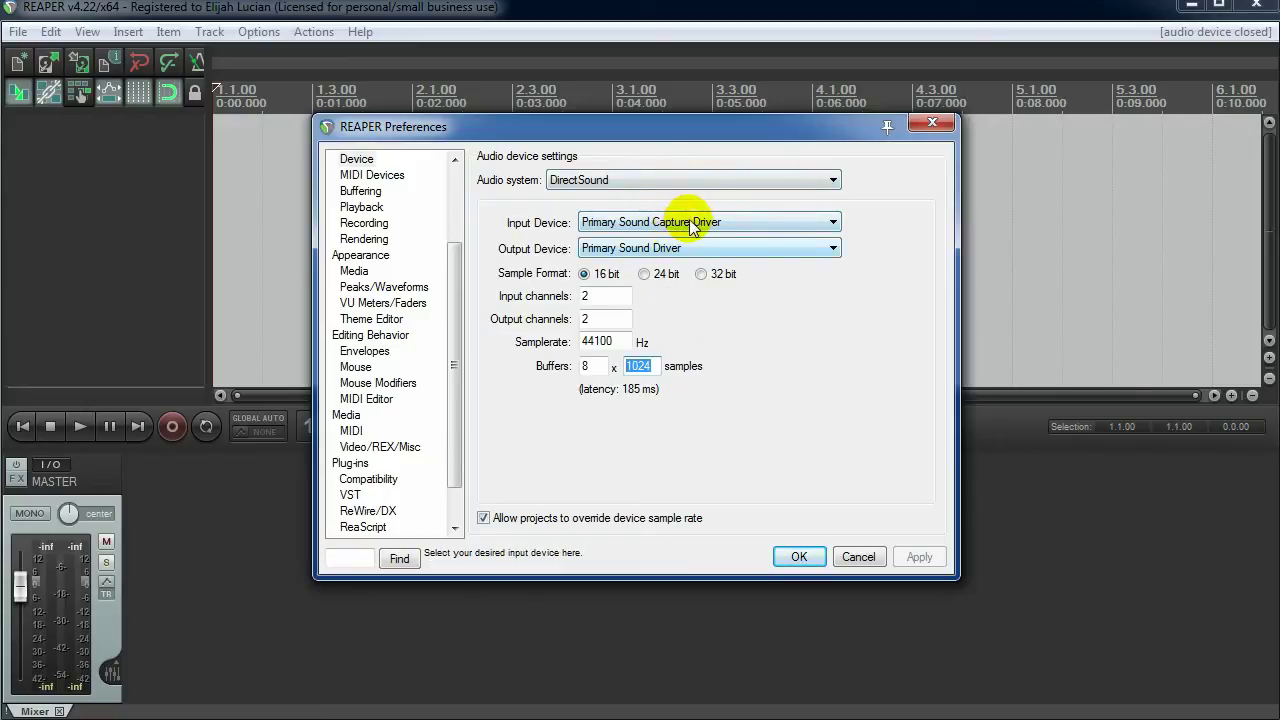
# Step: Switch the audio system to ASIO with the MOTU Audio ASIO driver
pyautogui.click(679, 181)
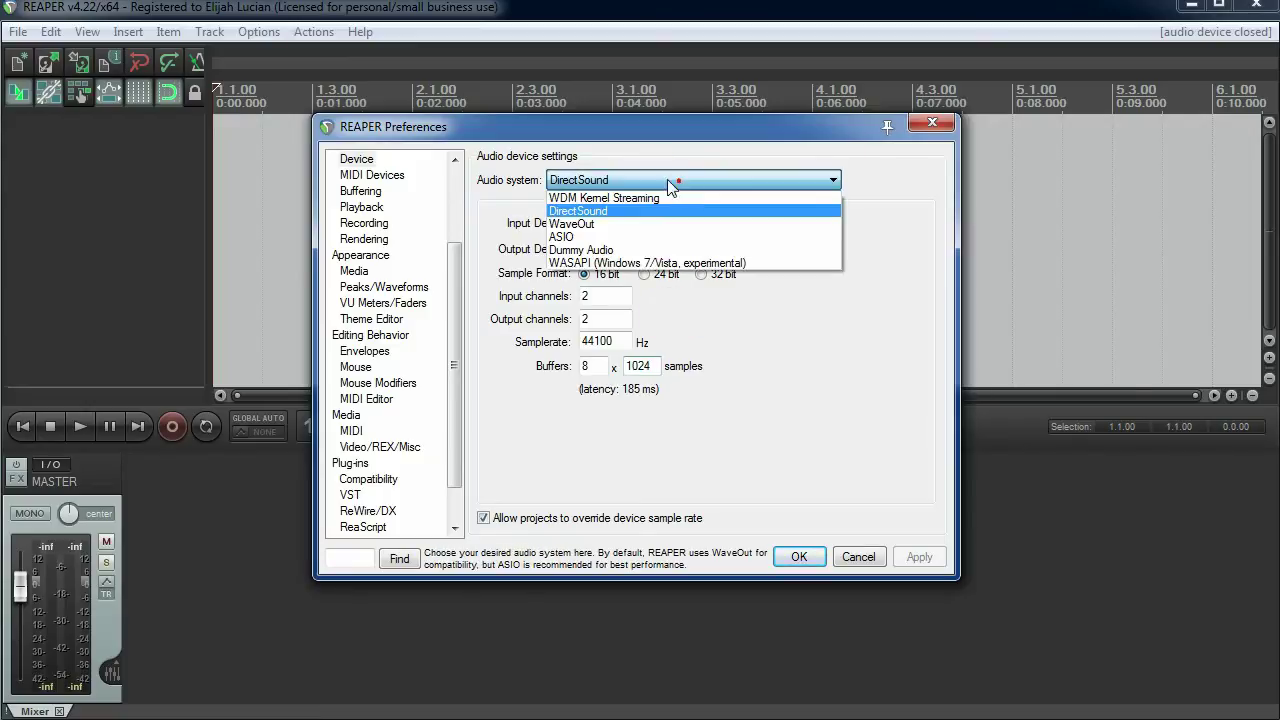
pyautogui.click(650, 237)
pyautogui.click(603, 223)
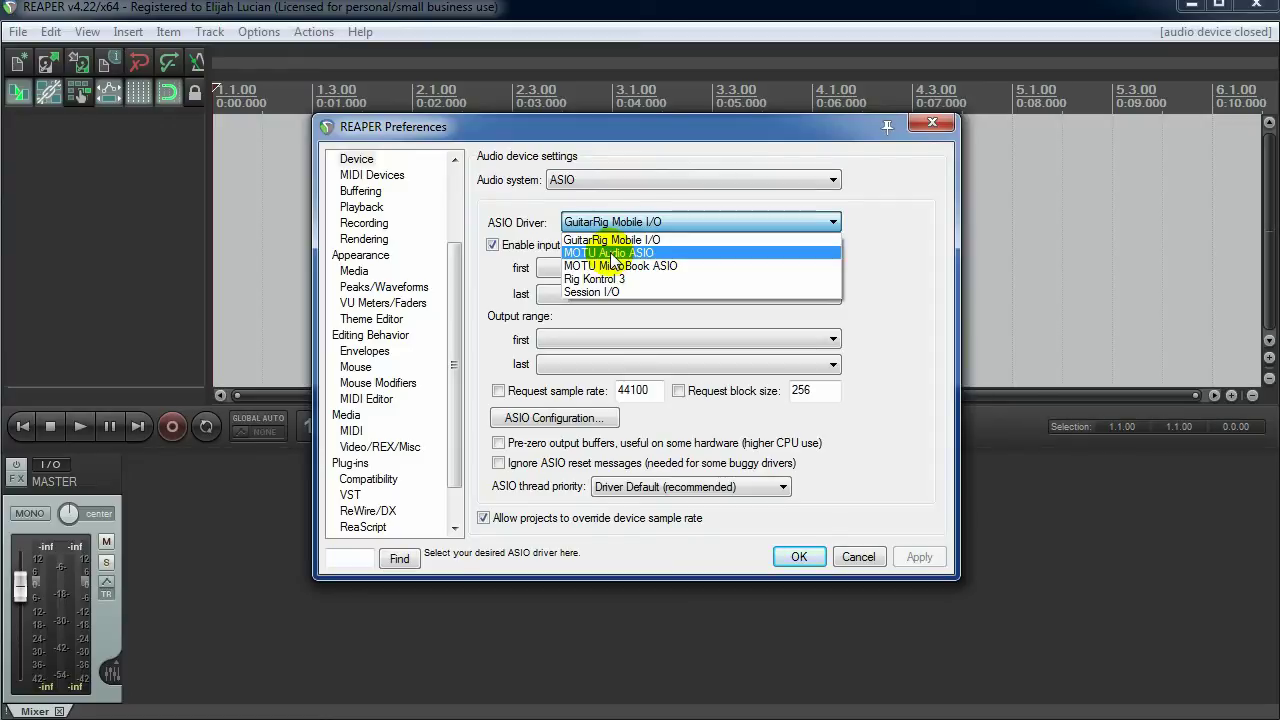
pyautogui.click(612, 253)
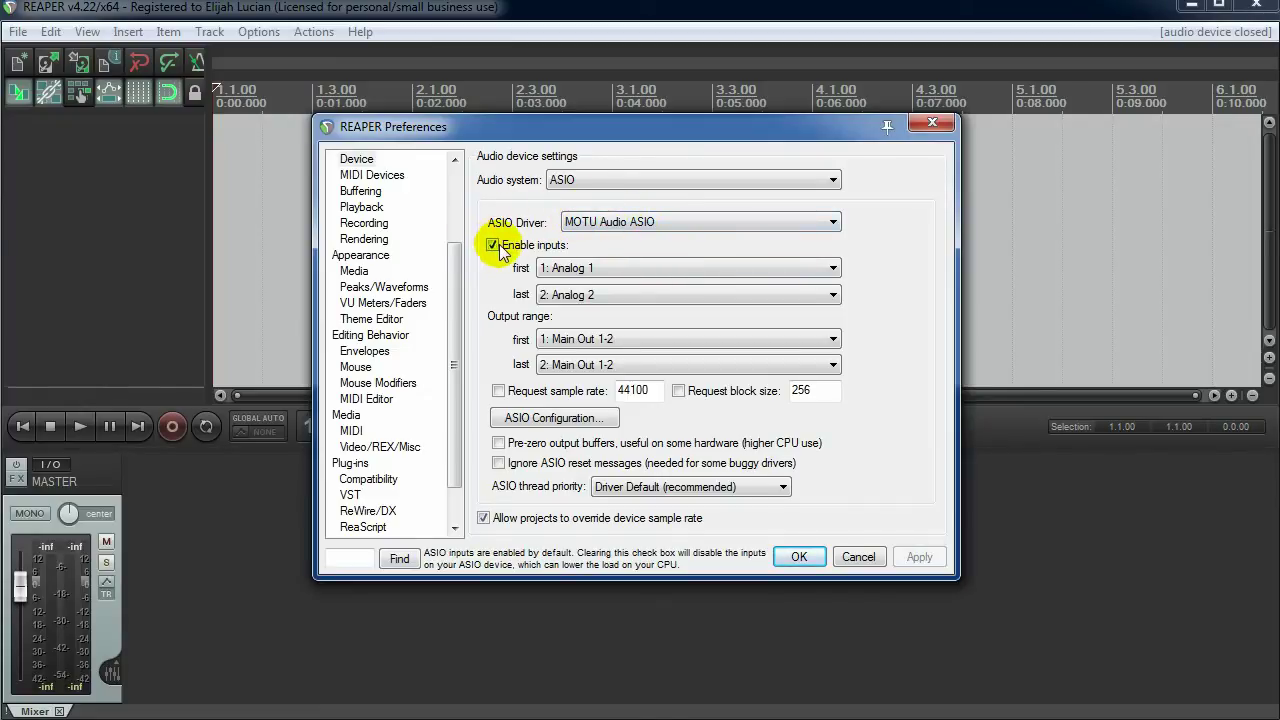
# Step: Set inputs 1: Analog 1 through 8: Analog 8, and outputs 3 to 4 (Analog 1-2)
pyautogui.click(657, 270)
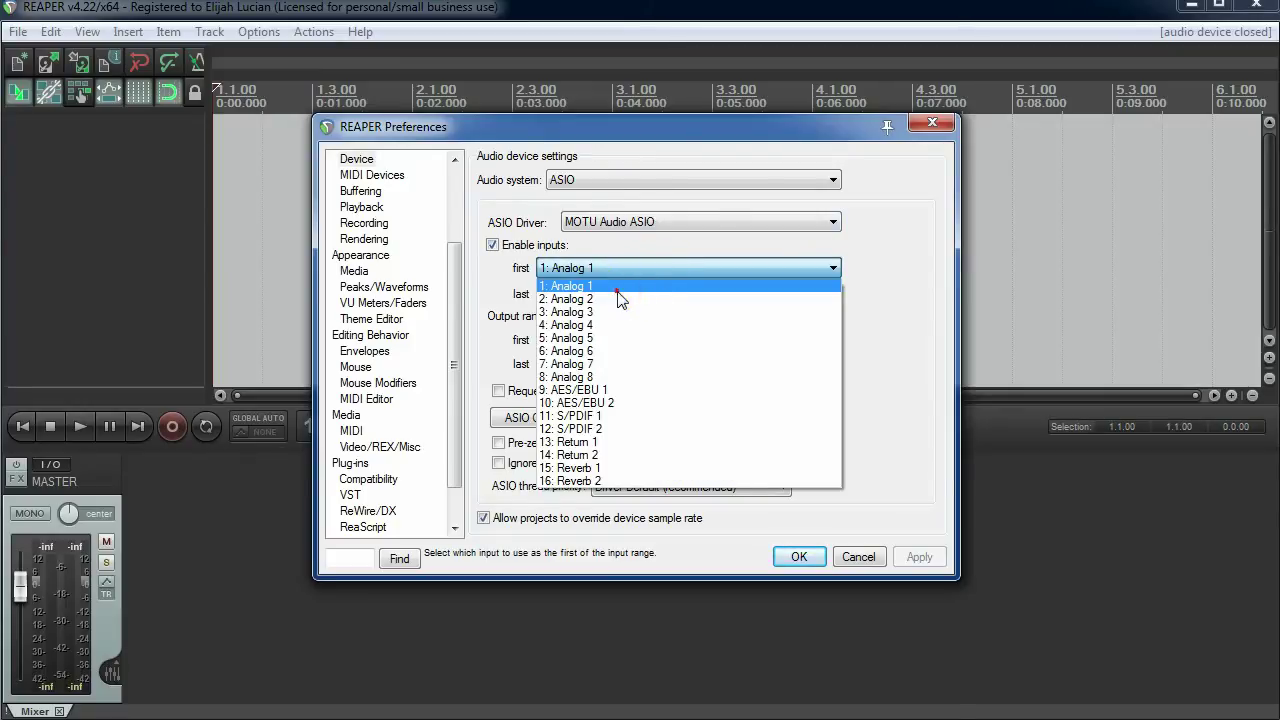
pyautogui.click(617, 288)
pyautogui.click(617, 294)
pyautogui.click(615, 402)
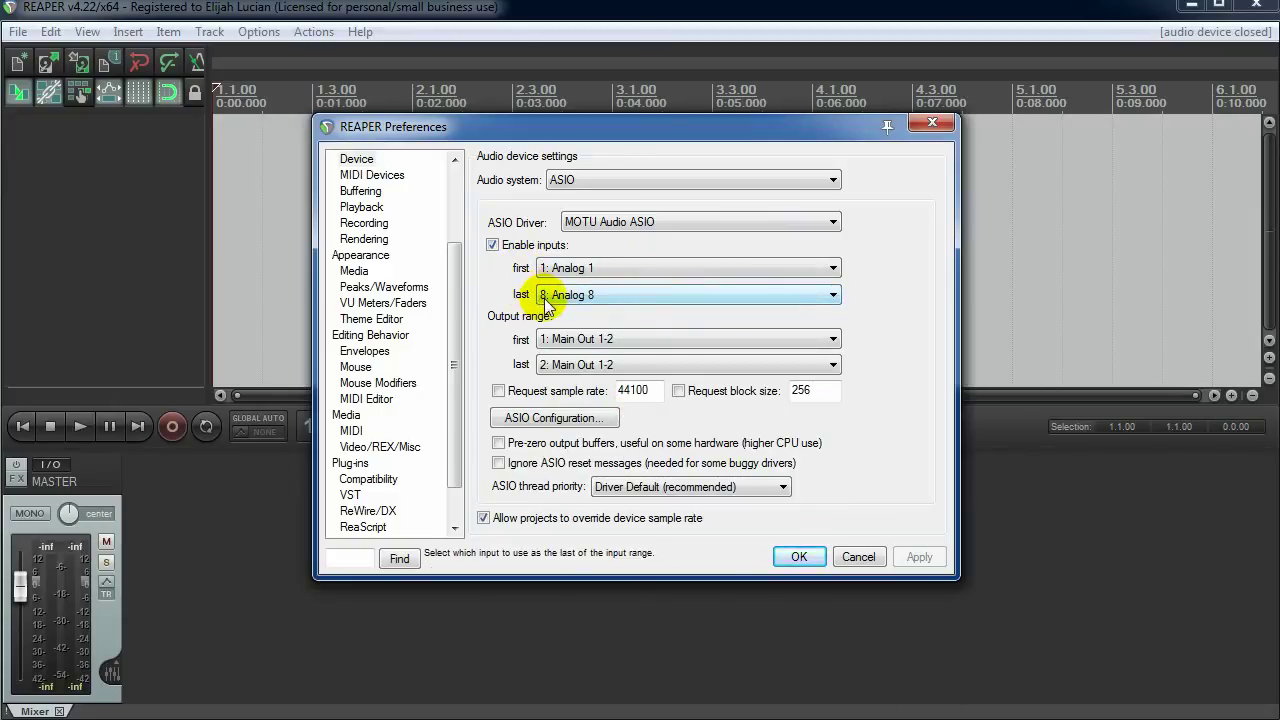
pyautogui.click(624, 338)
pyautogui.click(617, 340)
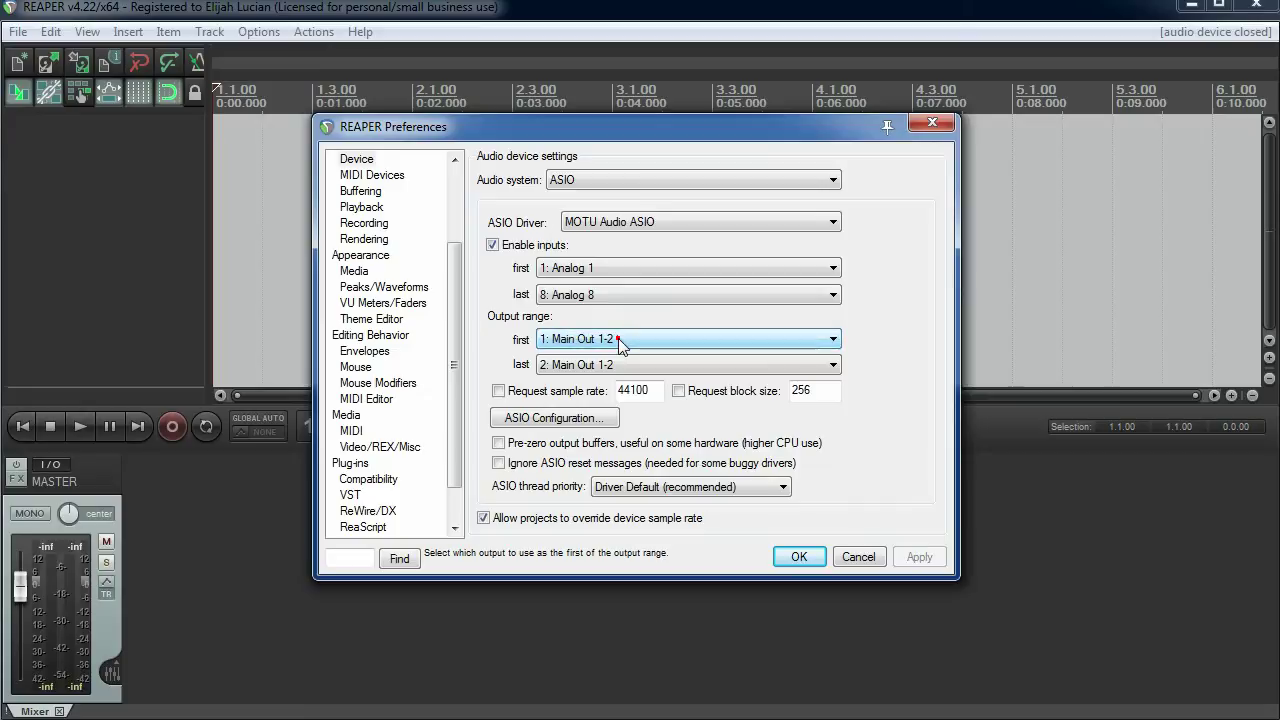
pyautogui.click(619, 340)
pyautogui.click(612, 380)
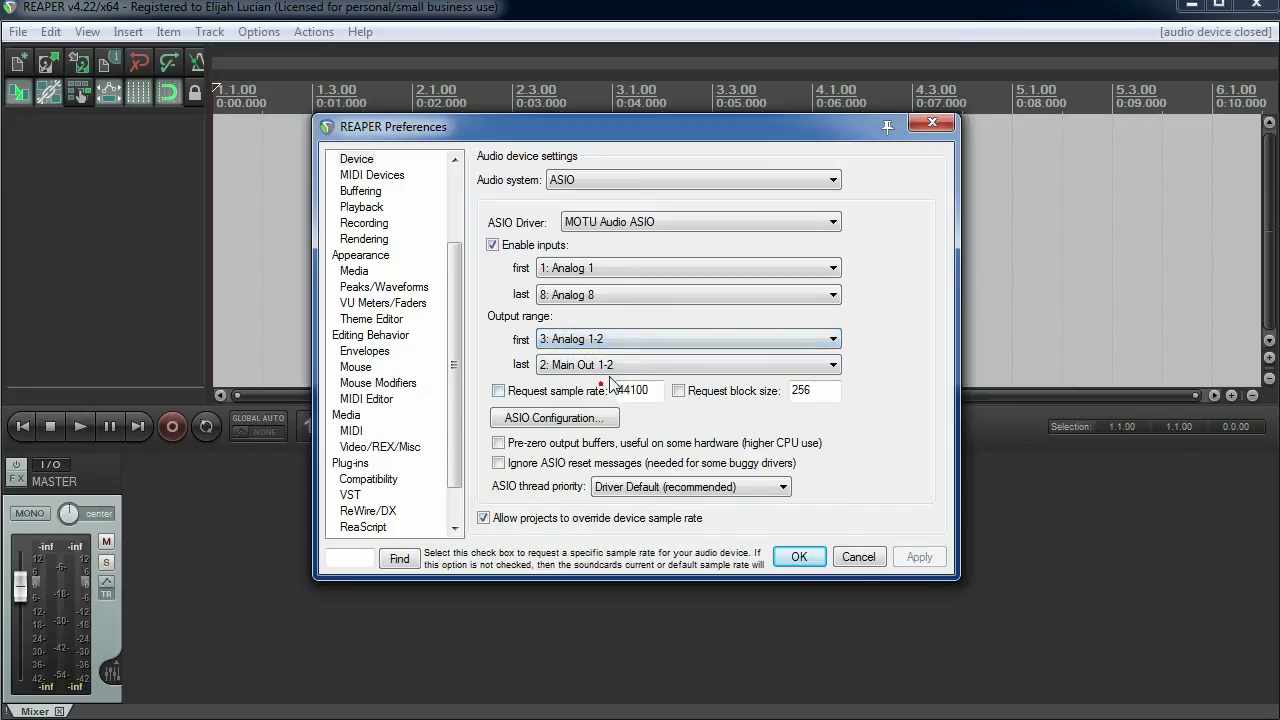
pyautogui.click(609, 365)
pyautogui.click(607, 418)
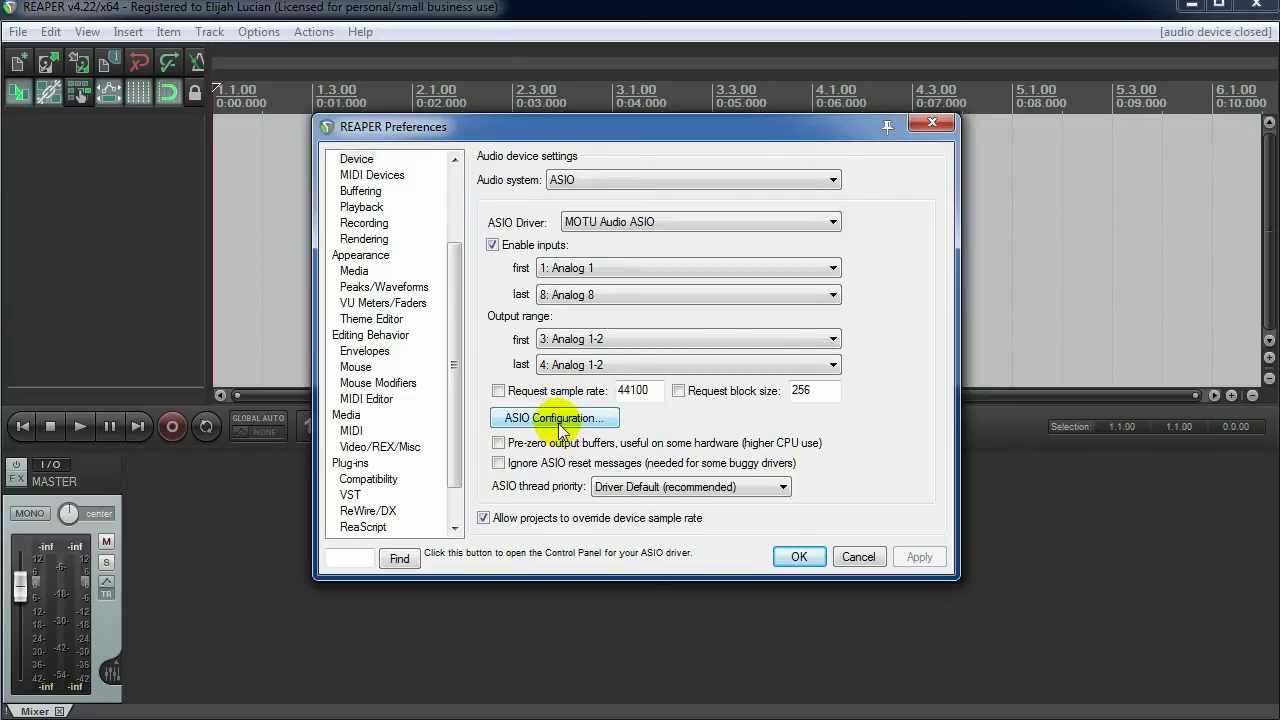
# Step: Confirm the new audio device settings with OK and close Preferences
pyautogui.click(800, 557)
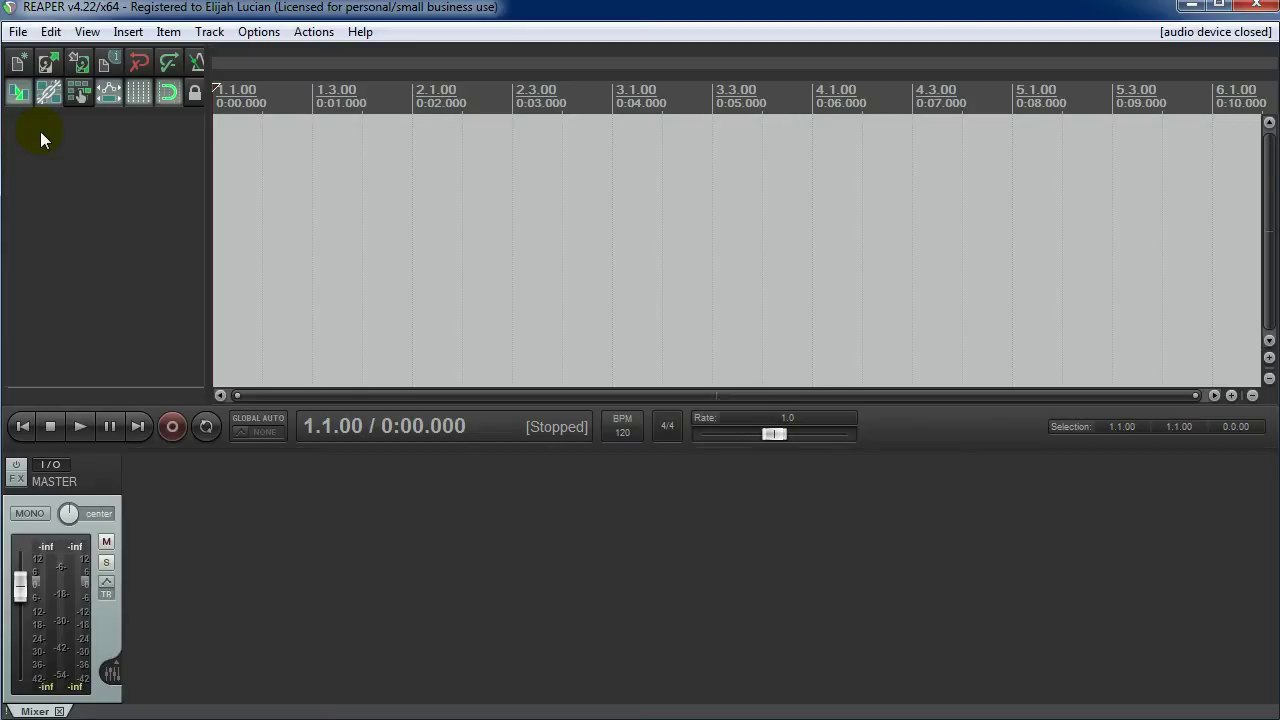
# Step: Save the project to the Desktop as 'elijah's tutorial'
pyautogui.hotkey('ctrl', 's')
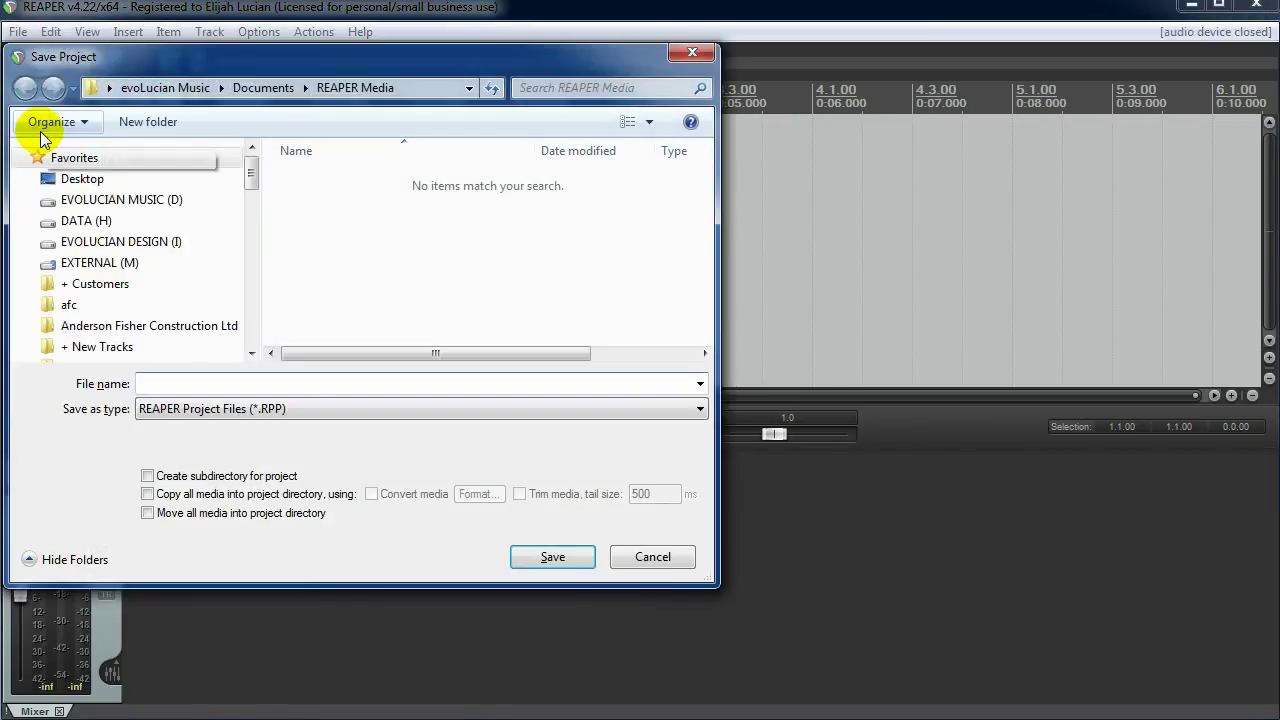
pyautogui.click(82, 178)
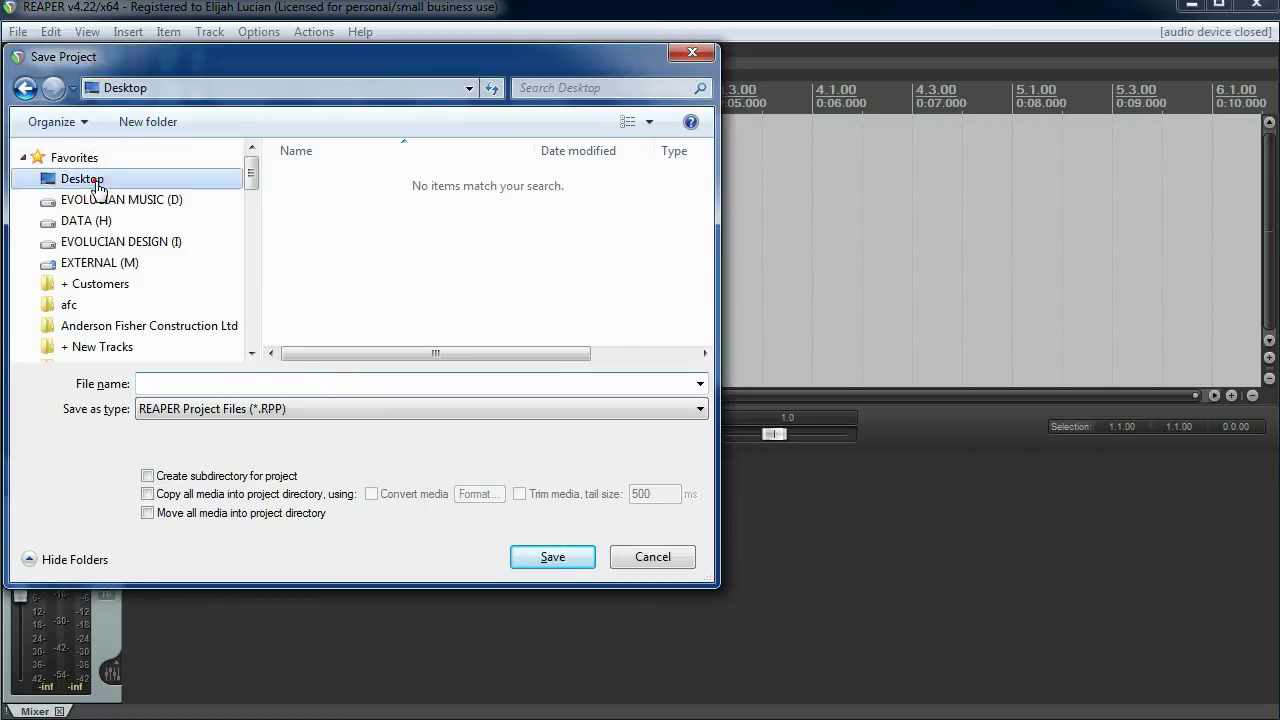
pyautogui.click(229, 385)
pyautogui.write("elijah'")
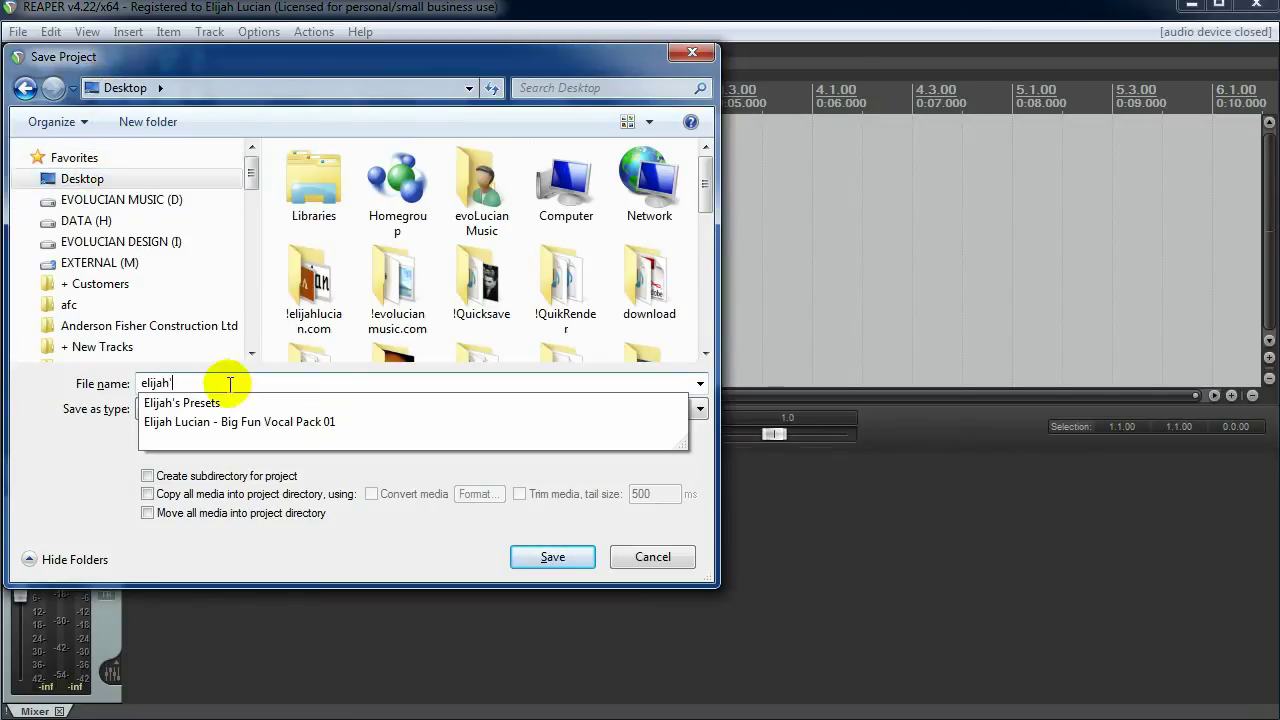
pyautogui.write('s tutorial!')
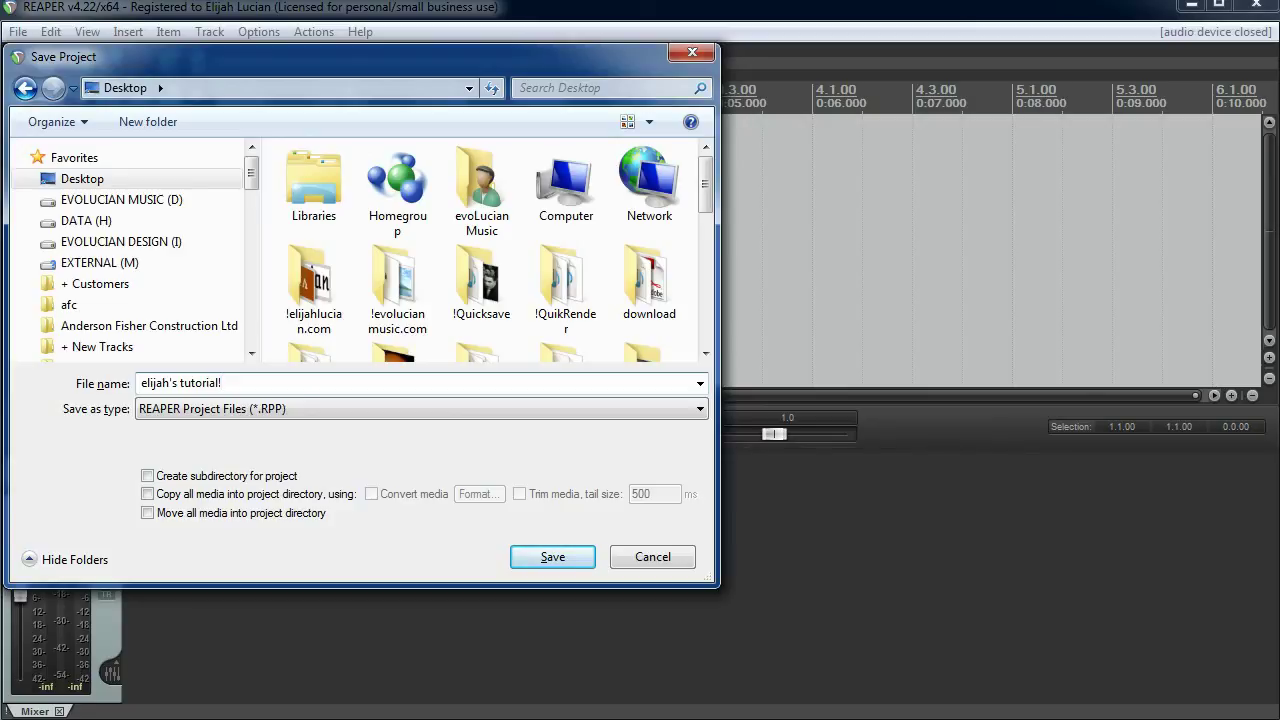
pyautogui.press('BackSpace')
pyautogui.click(542, 557)
pyautogui.click(567, 559)
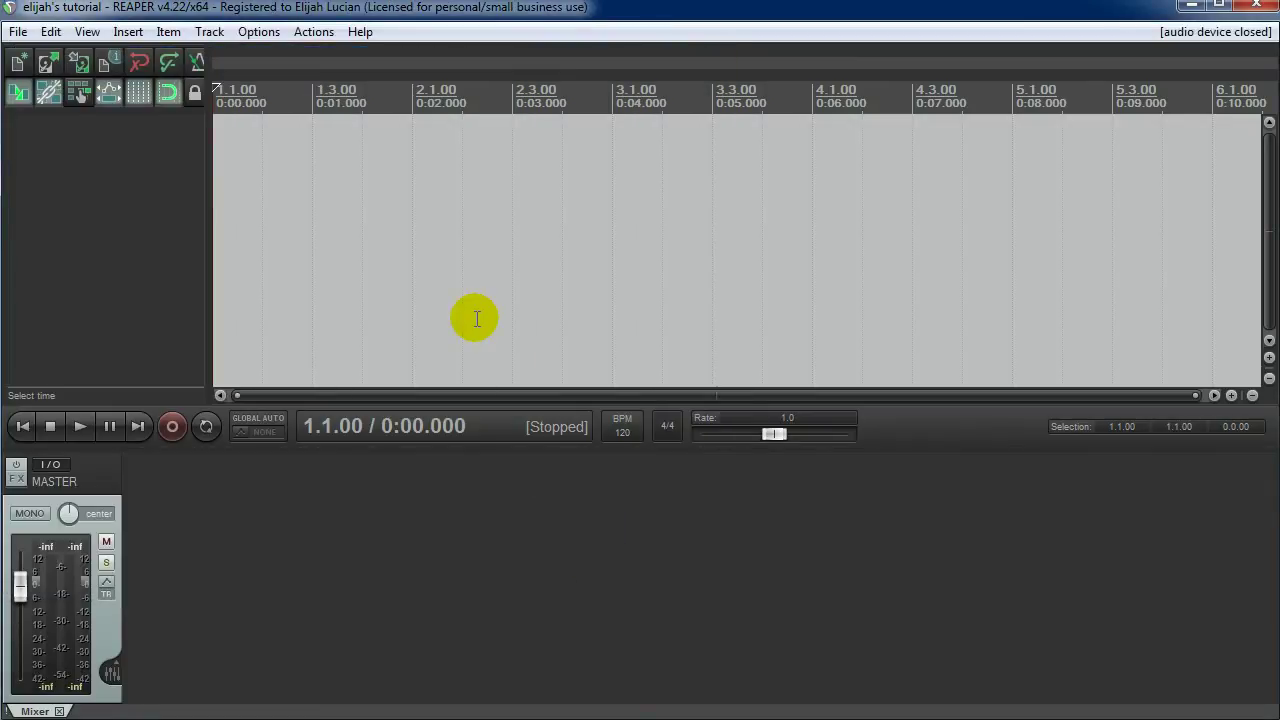